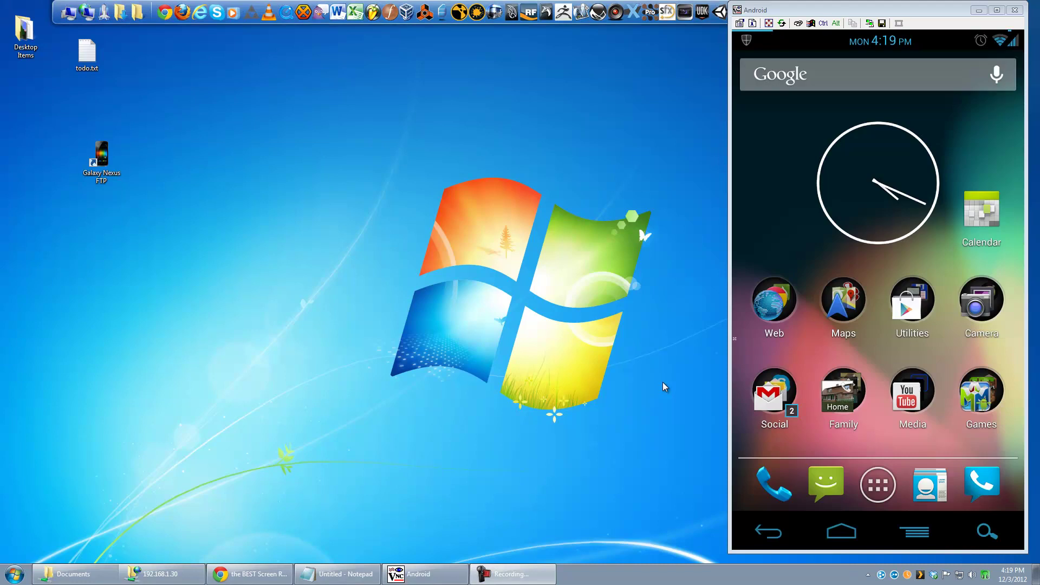
Launch FTPServer on the phone so its log shows the server at 192.168.1.30:5059
click(109, 171)
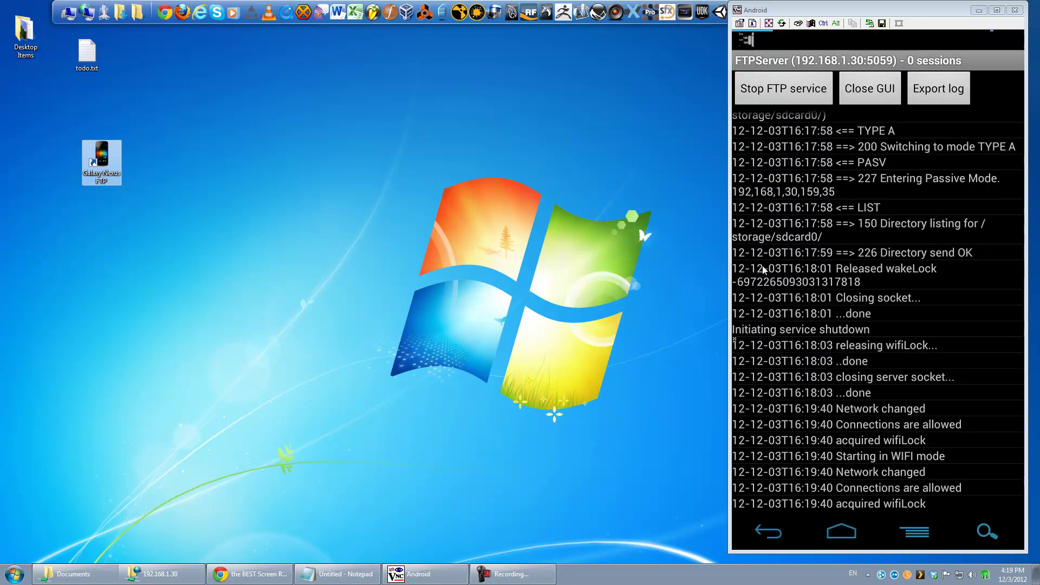
Open the Galaxy Nexus FTP shortcut and browse the phone's 150 items, selecting the bluetooth folder
double_click(102, 158)
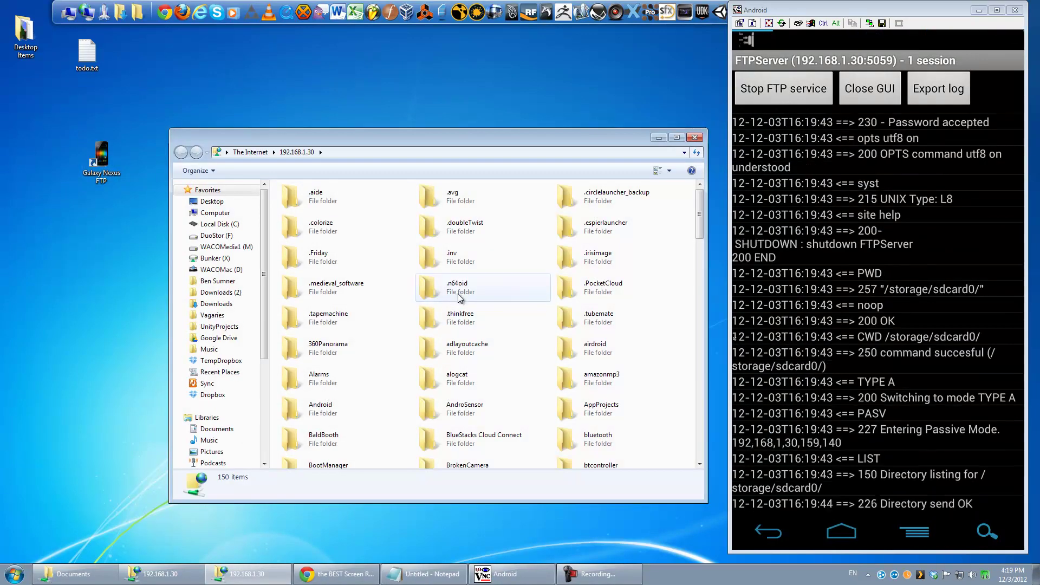
scroll(499, 294, down, 5)
scroll(499, 294, up, 6)
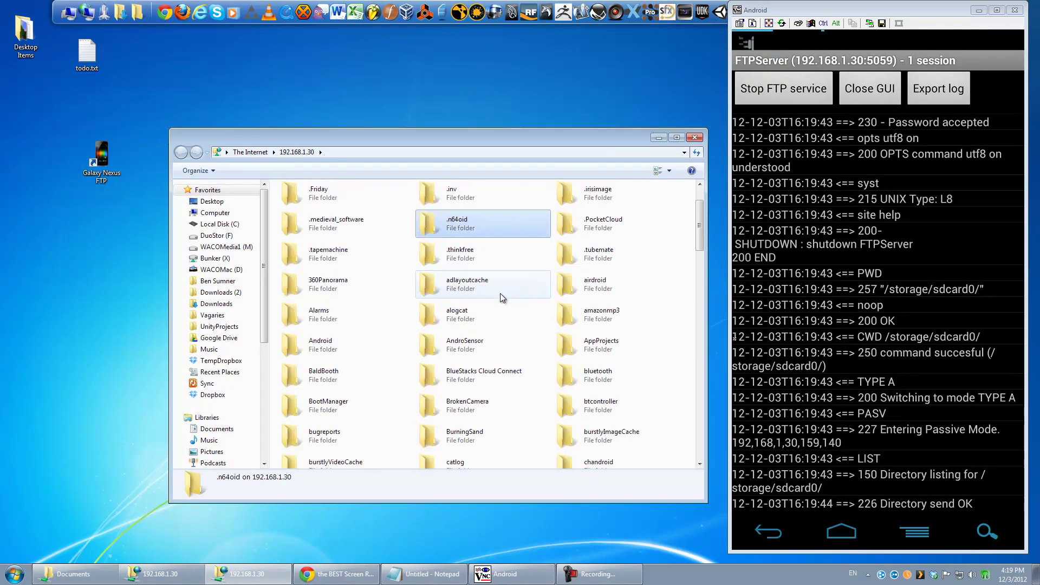
click(578, 382)
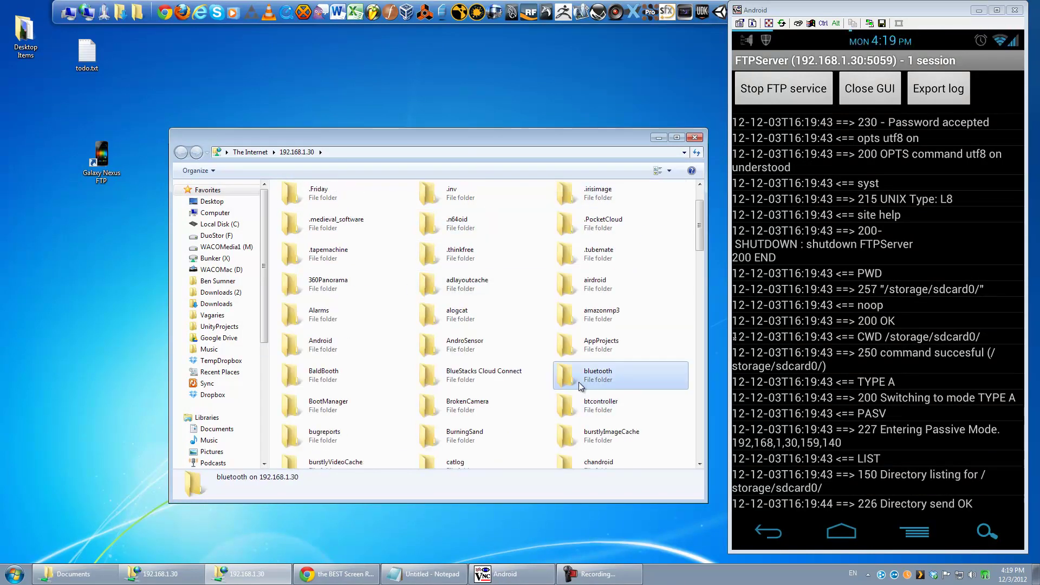
scroll(578, 382, down, 3)
scroll(578, 385, down, 2)
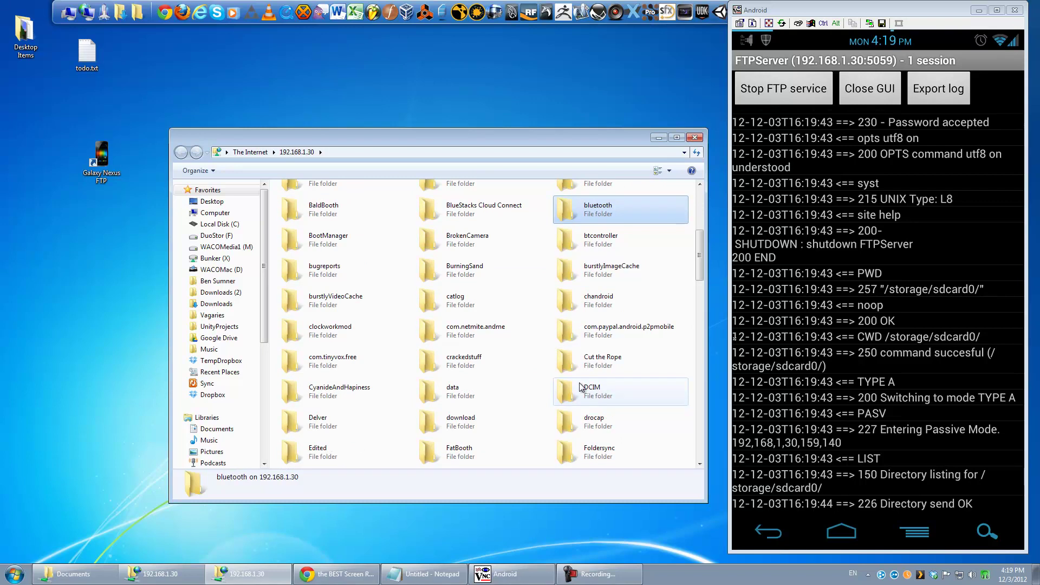
scroll(581, 389, down, 20)
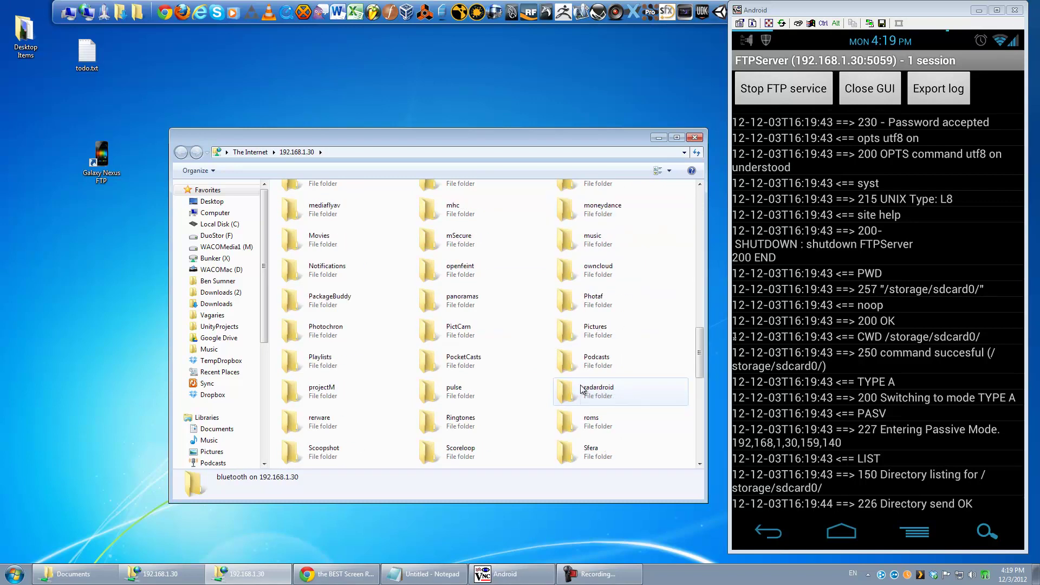
scroll(580, 385, up, 20)
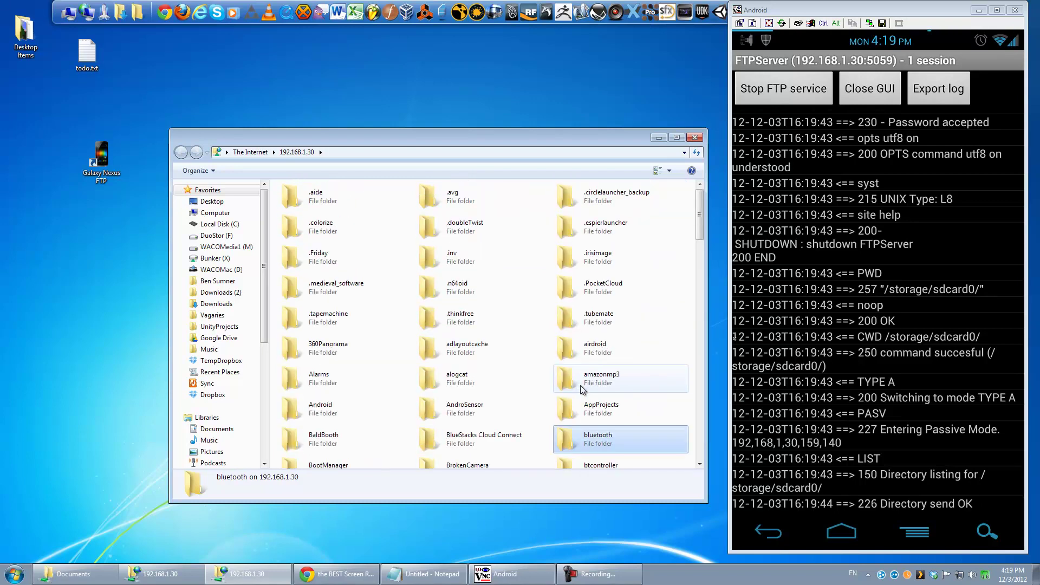
Clear the selection, narrow the Explorer window and select the .espierlauncher folder
click(690, 301)
scroll(659, 340, down, 5)
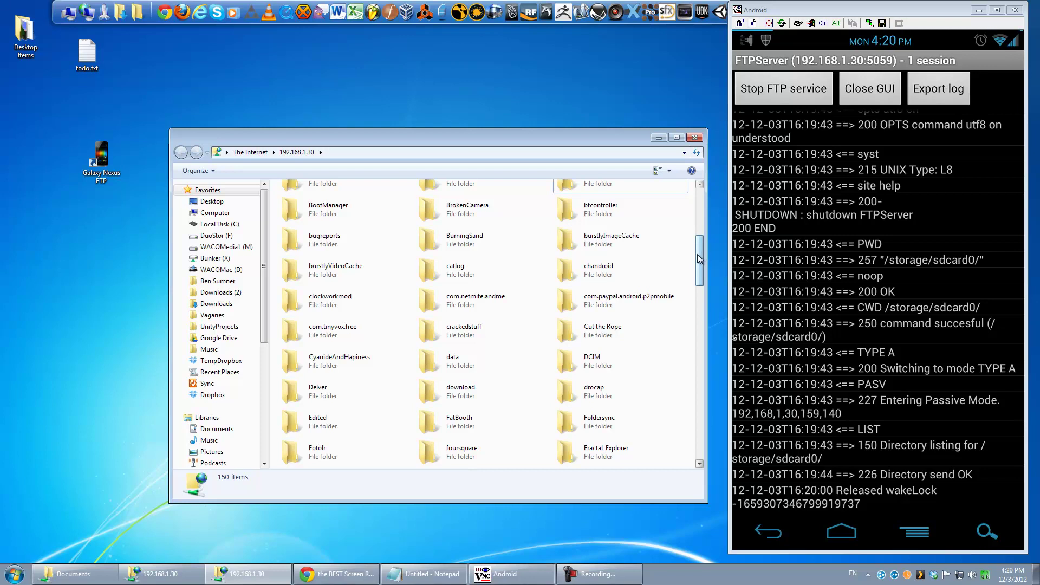
drag(697, 254, 685, 443)
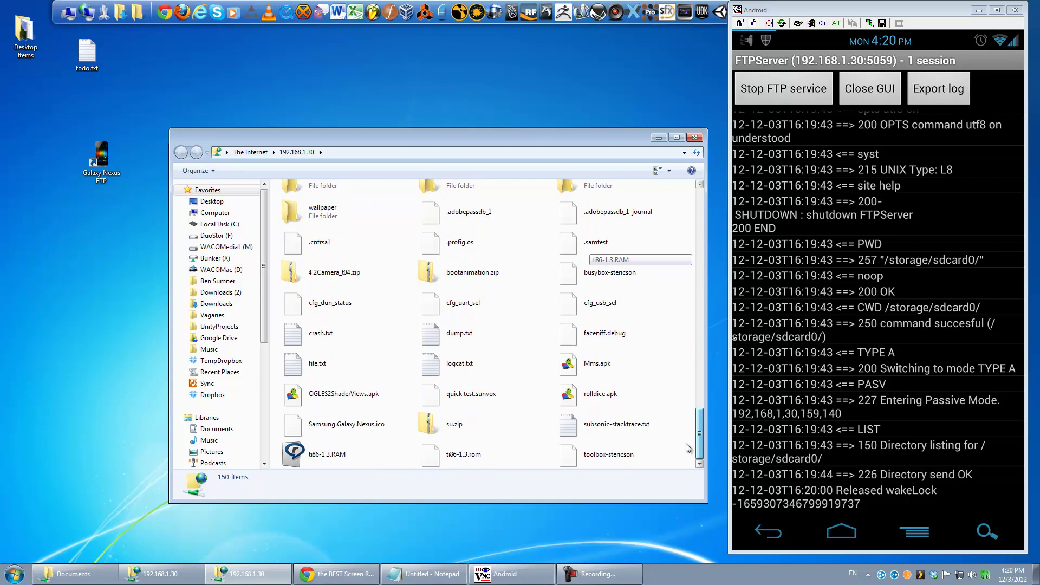
scroll(687, 443, up, 5)
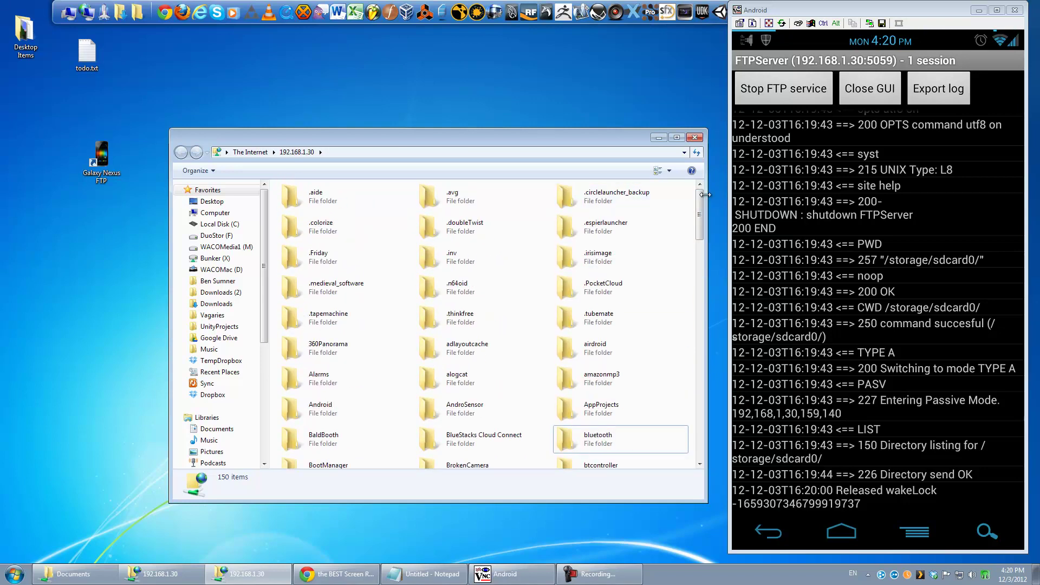
drag(705, 195, 703, 194)
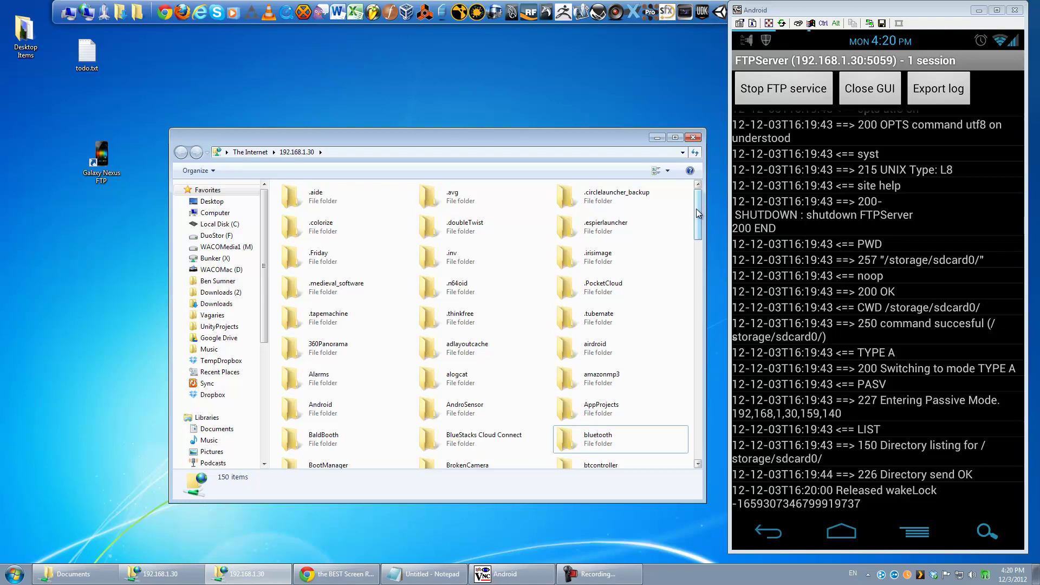
drag(696, 209, 696, 184)
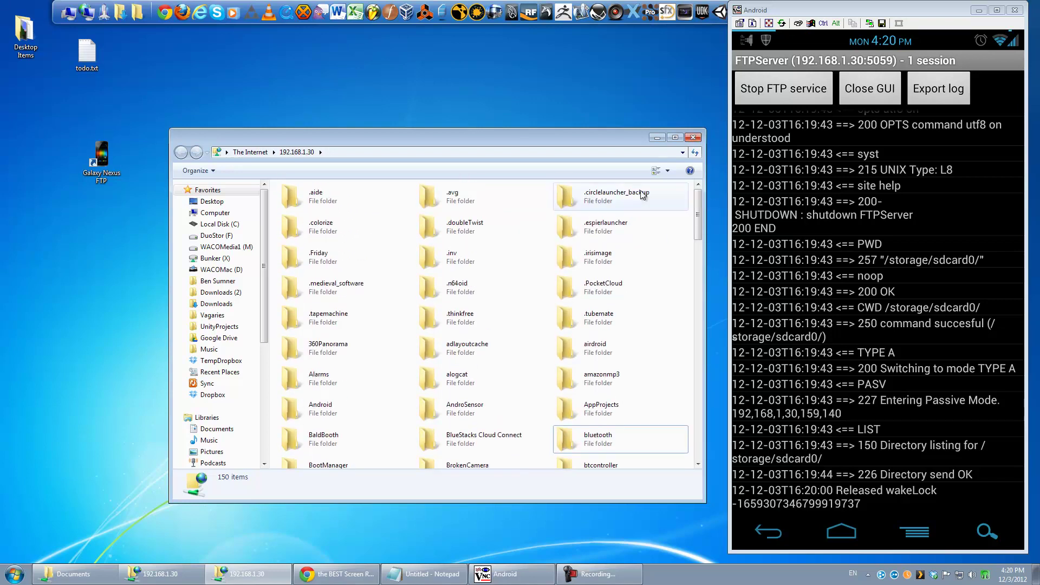
click(631, 218)
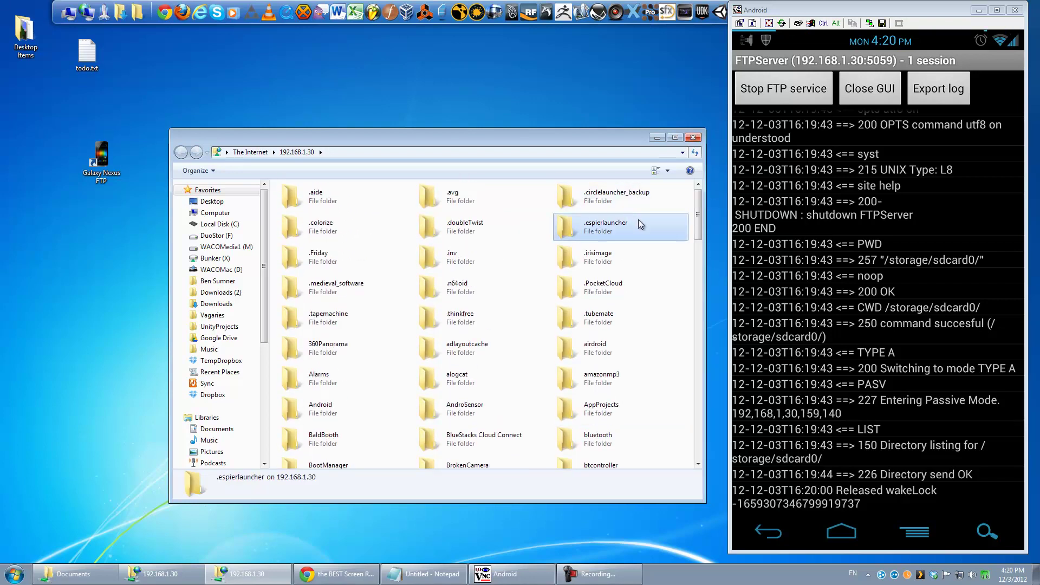
Close the FTP window, stop the phone's FTP service, and go to FTPServer's Play Store page via Utilities
click(693, 137)
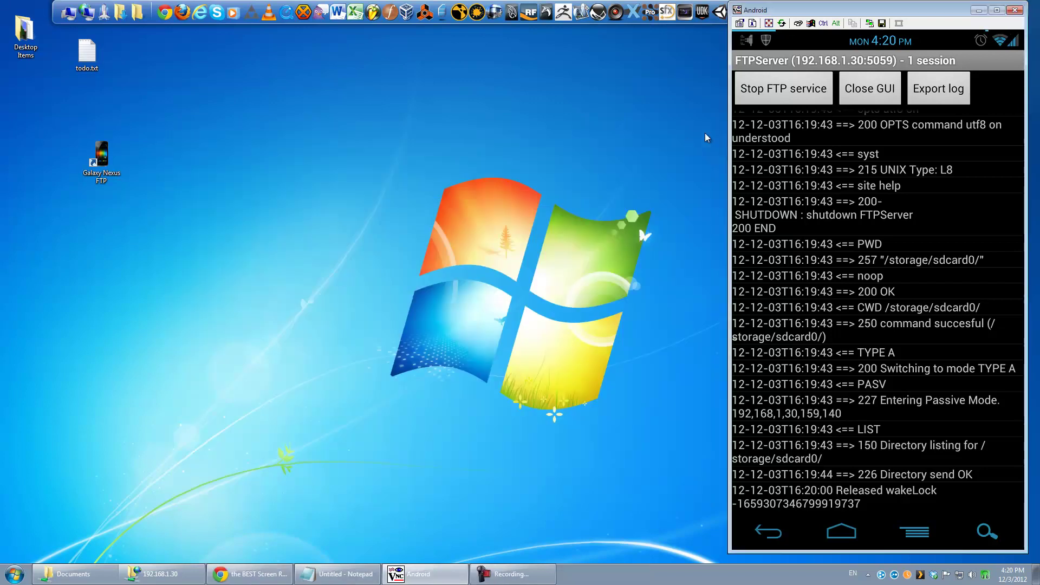
click(760, 89)
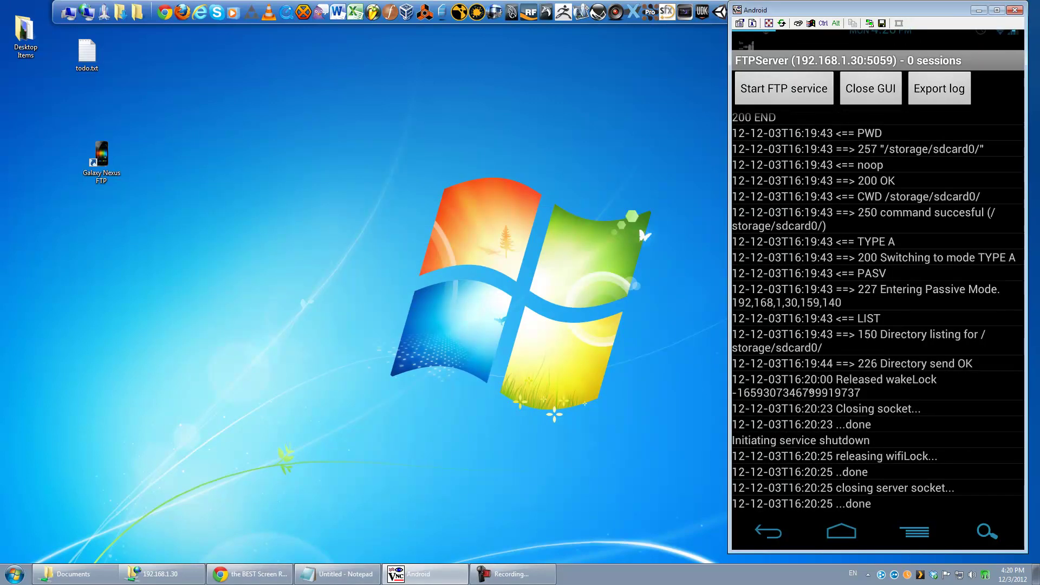
click(843, 518)
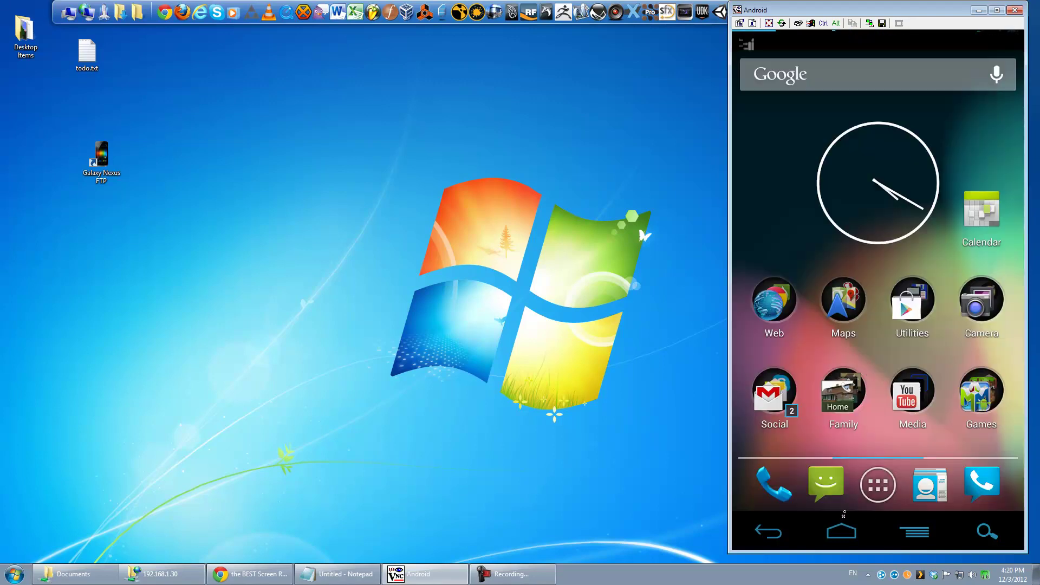
click(911, 314)
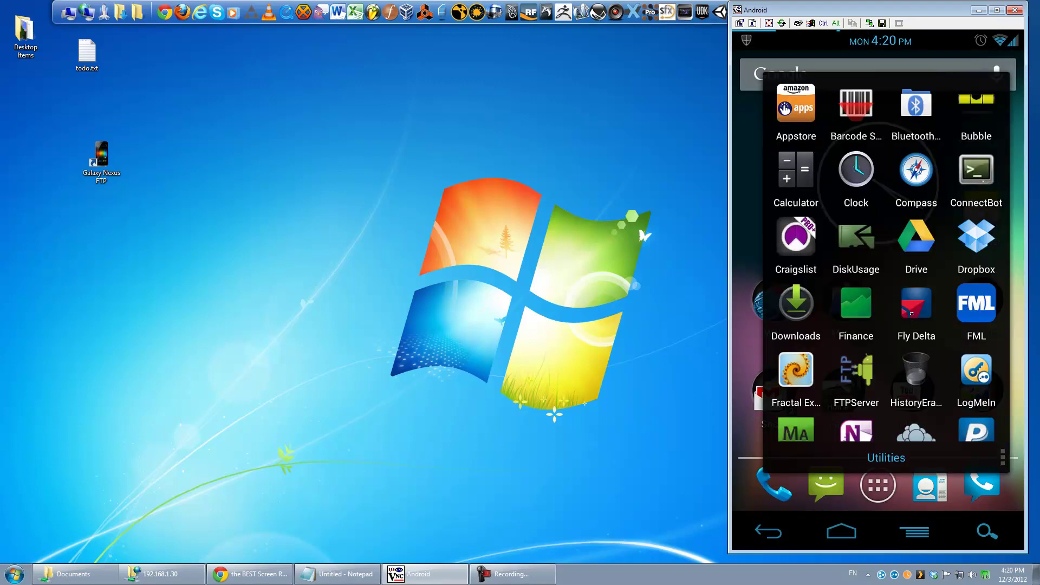
scroll(911, 314, up, 2)
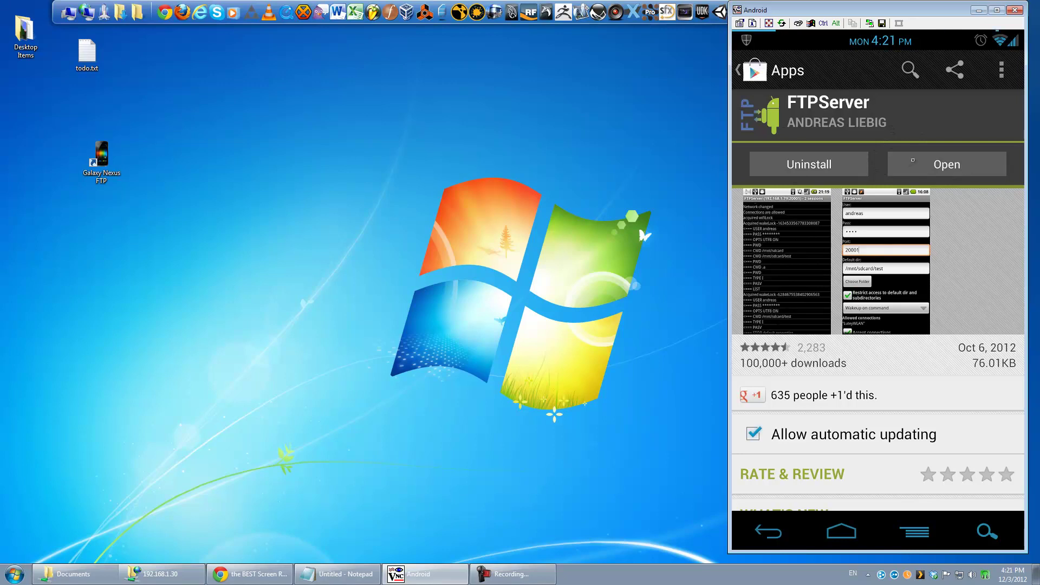
Launch FTPServer from its Play Store page to show the stopped server's log
click(913, 160)
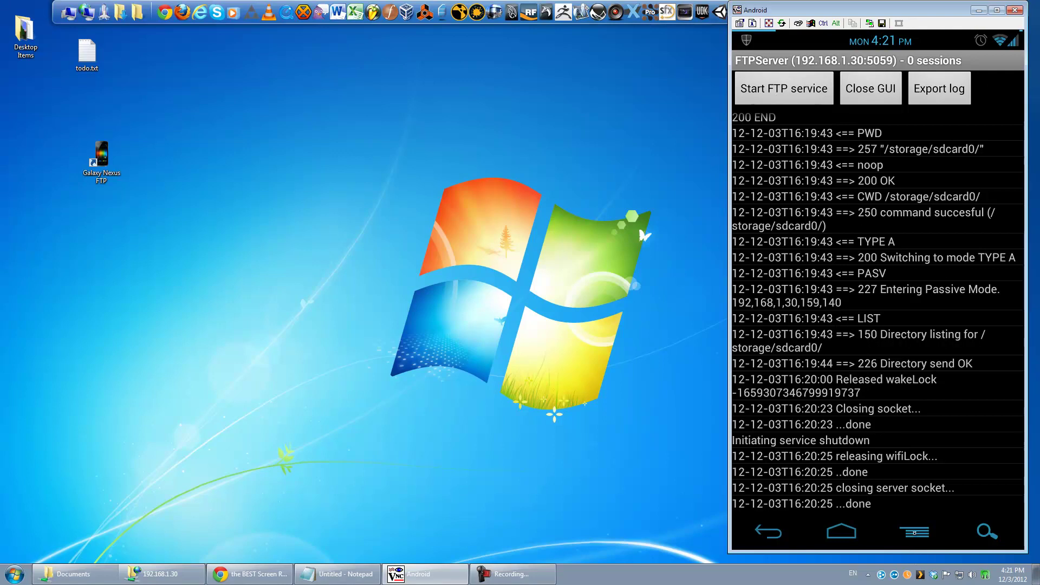
Open FTPServer Preferences and review the user name, password and port 5059 fields
click(915, 533)
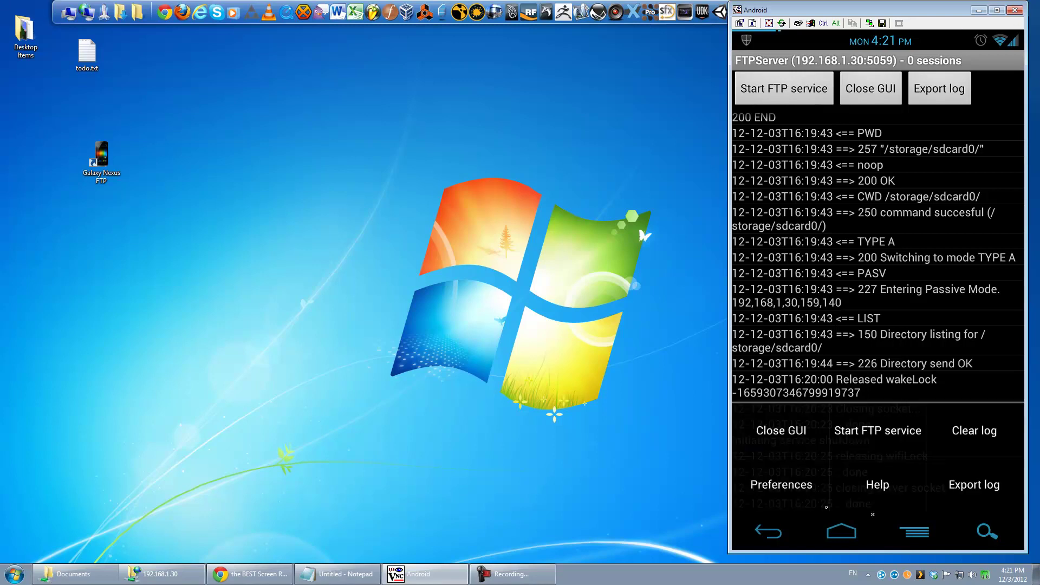
click(789, 487)
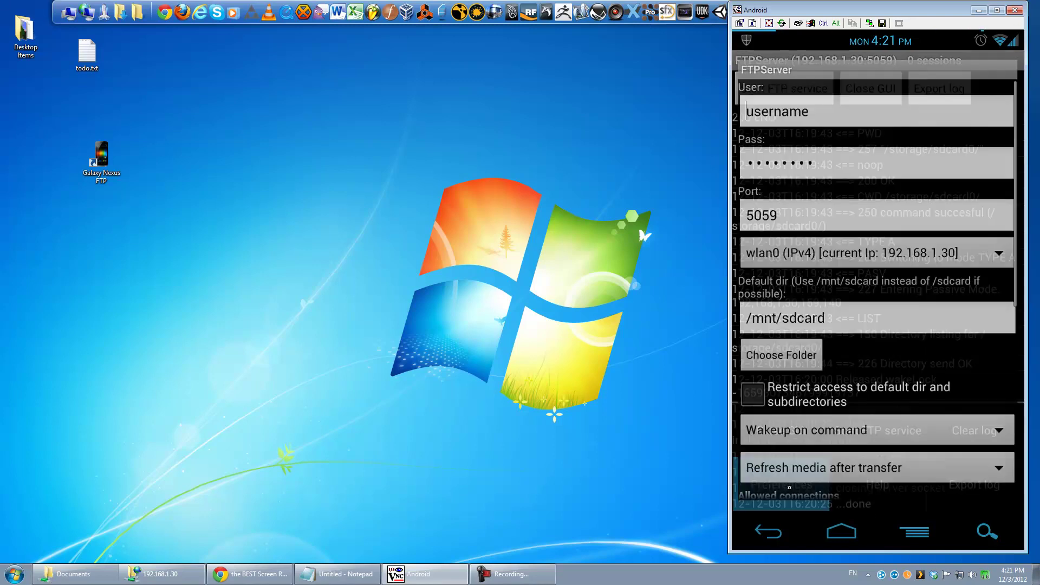
click(827, 119)
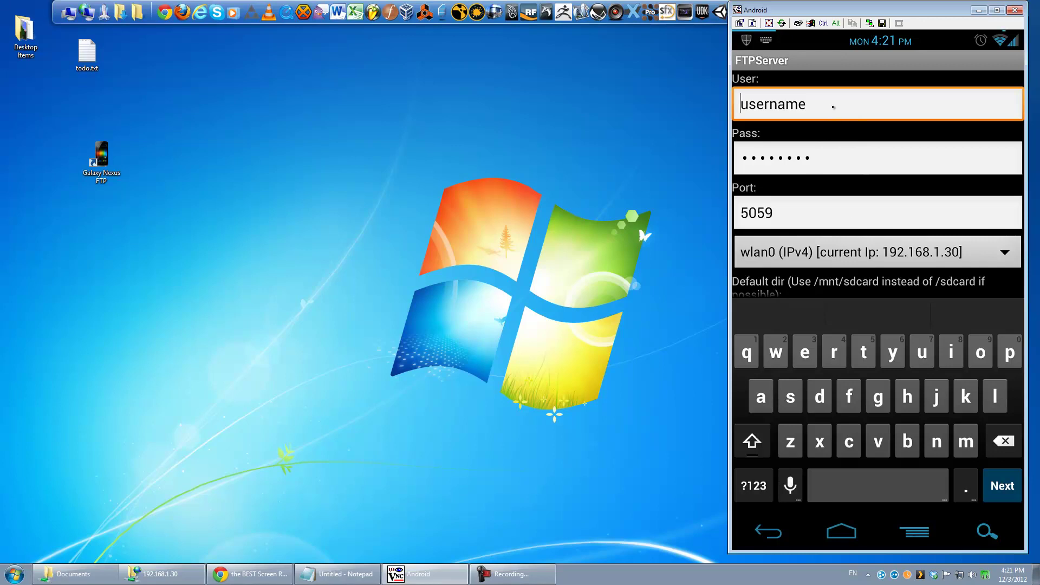
click(769, 212)
click(805, 104)
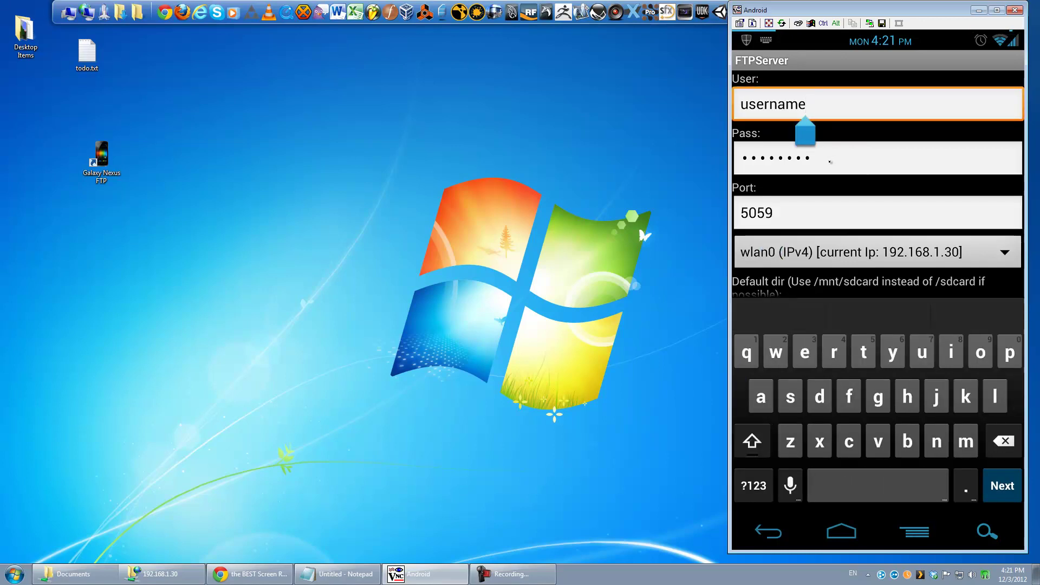
click(831, 162)
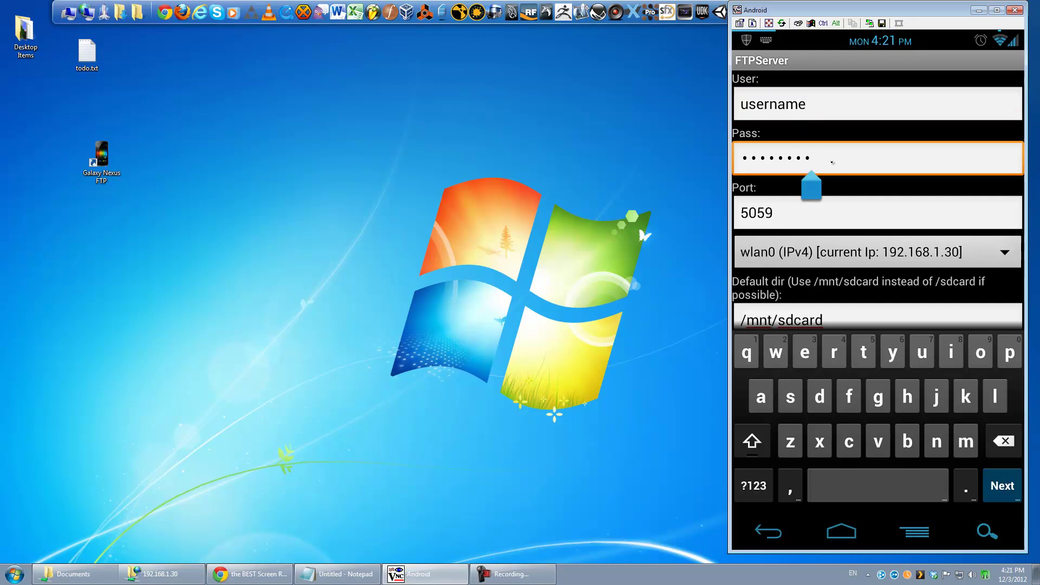
click(791, 212)
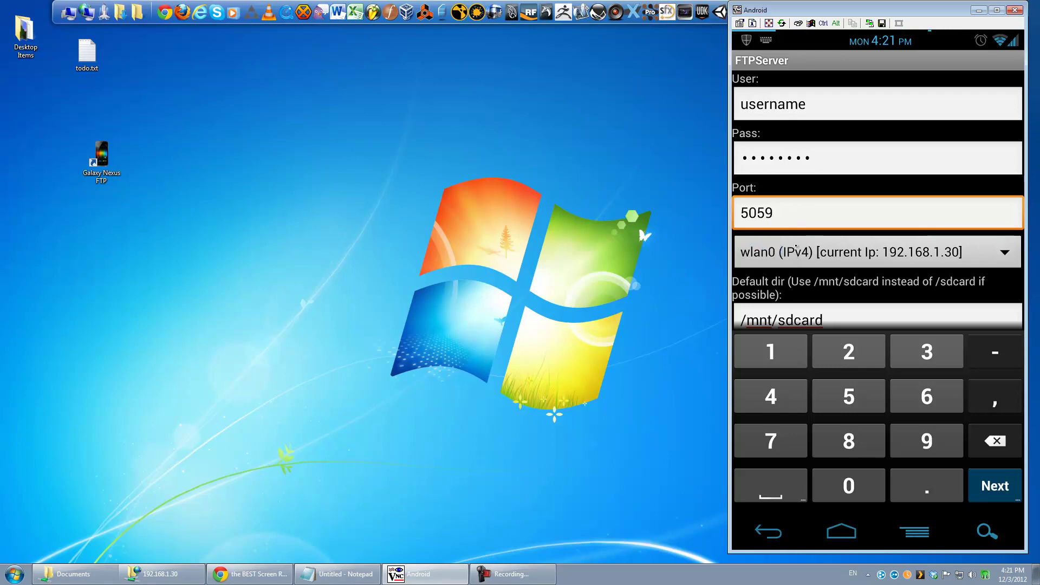
drag(796, 244, 804, 171)
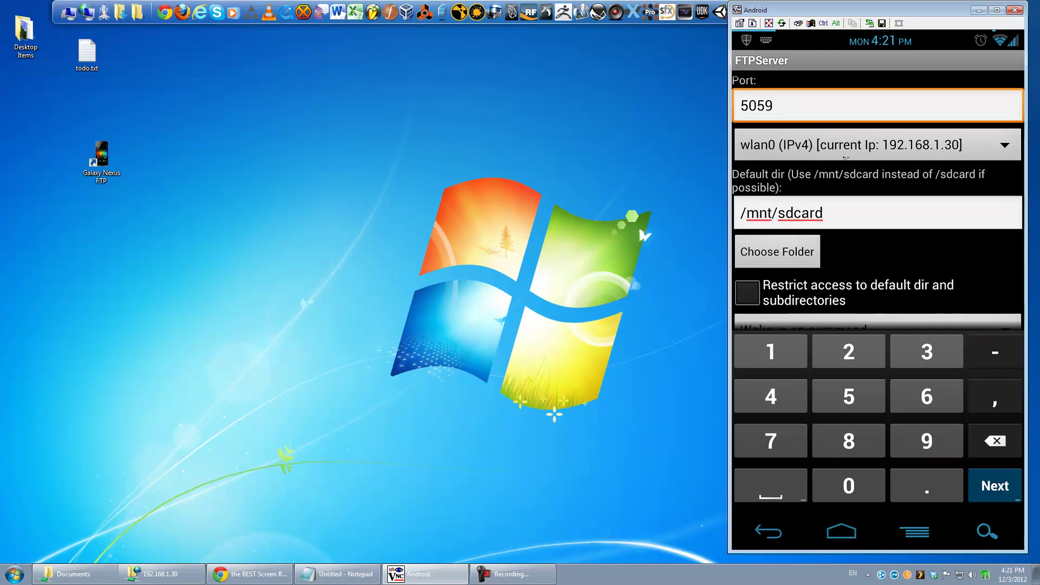
click(798, 143)
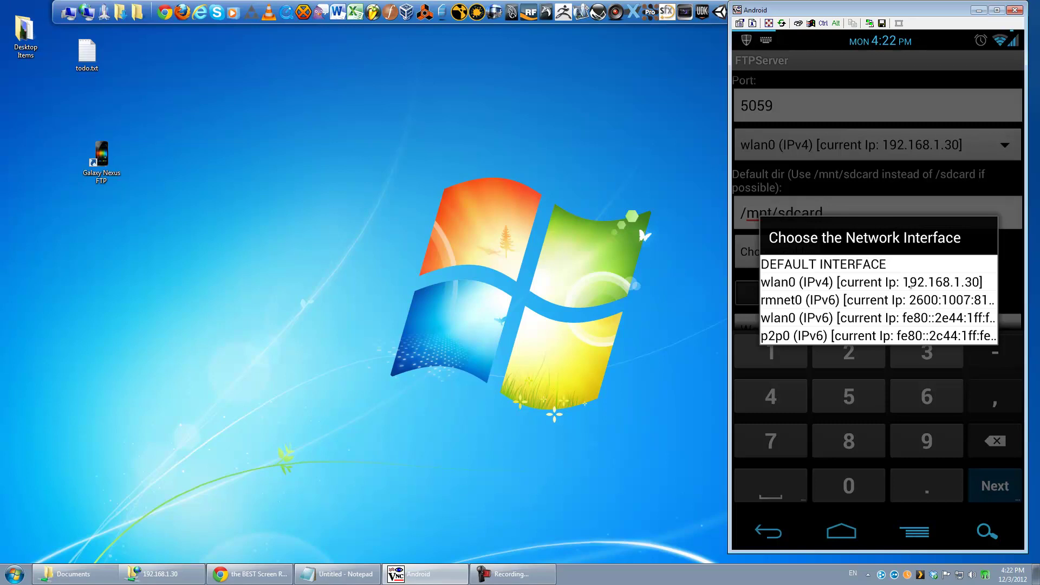
click(886, 282)
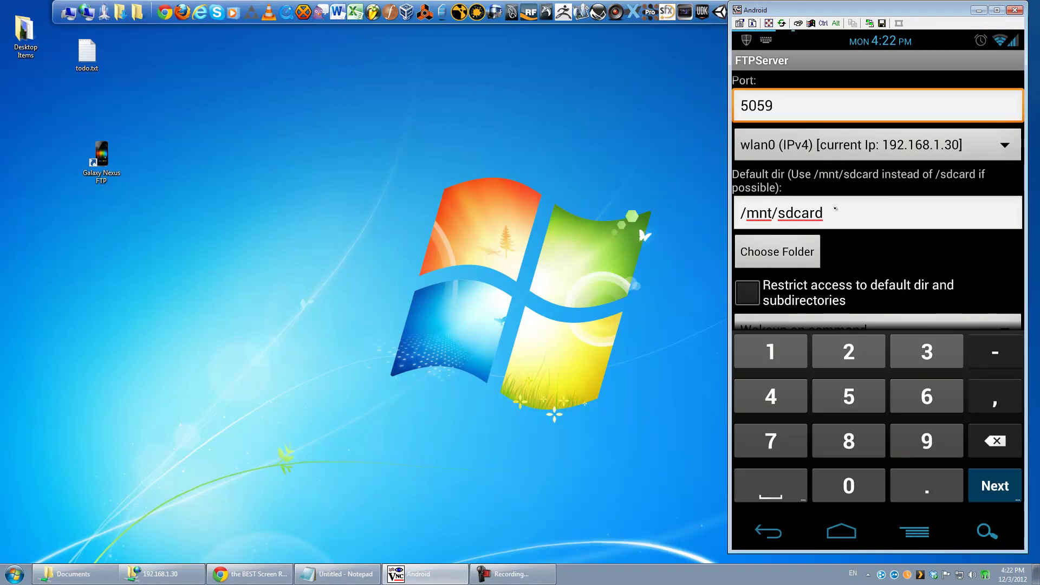
Browse for a new default directory, then cancel, keeping /mnt/sdcard
click(795, 213)
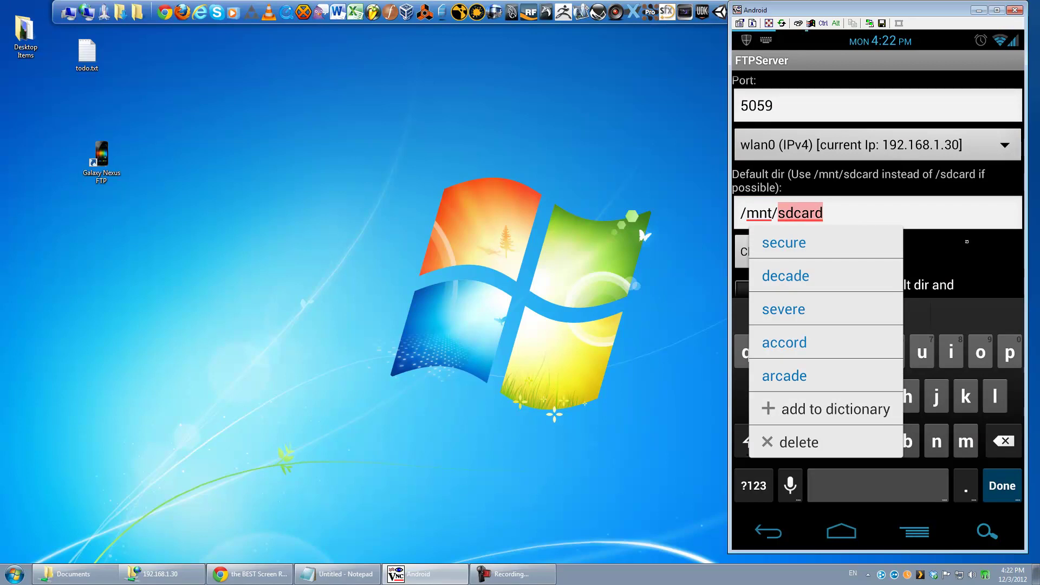
click(752, 255)
click(759, 252)
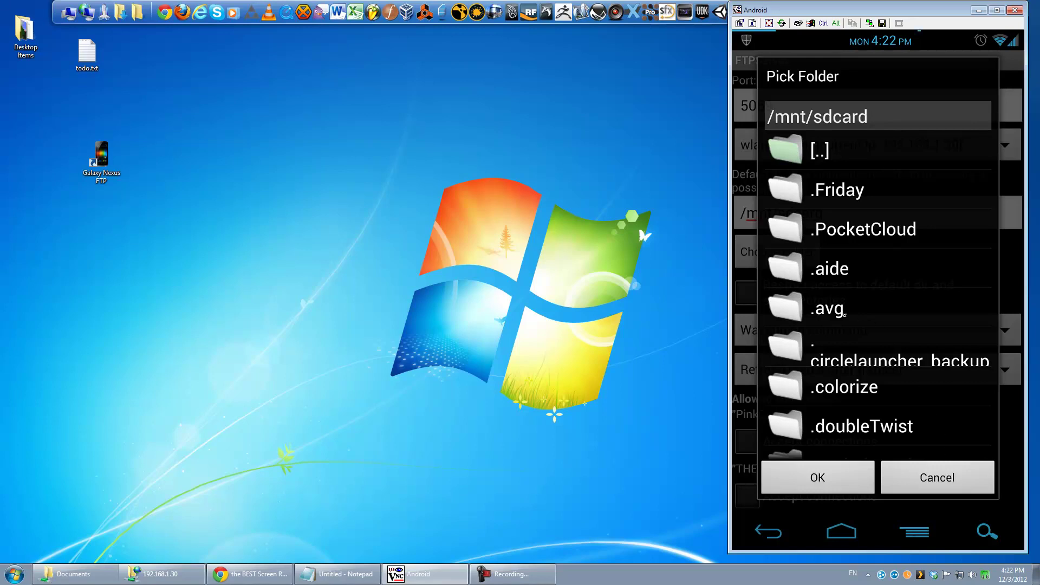
key(Escape)
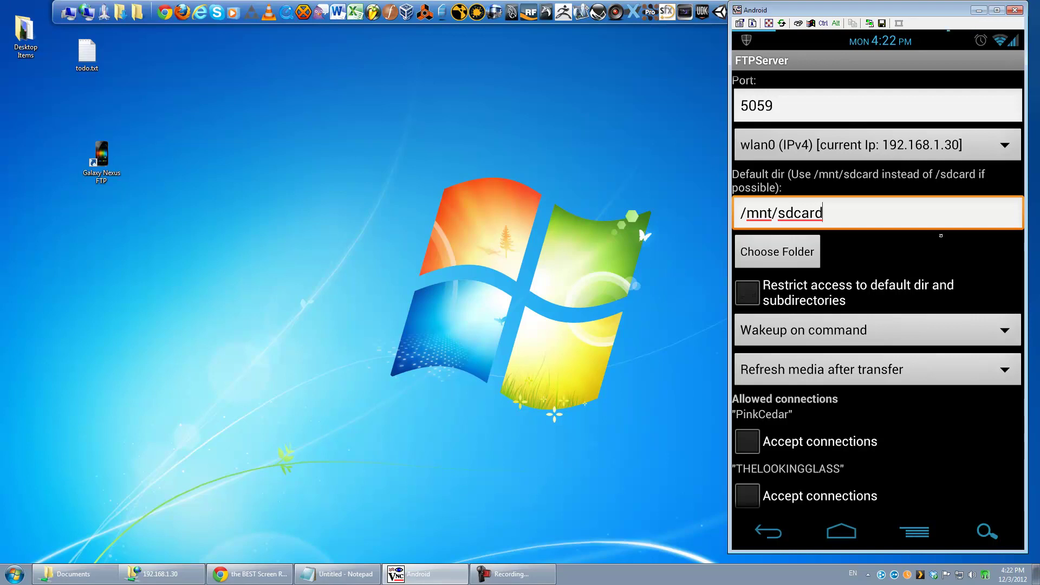
scroll(940, 271, down, 2)
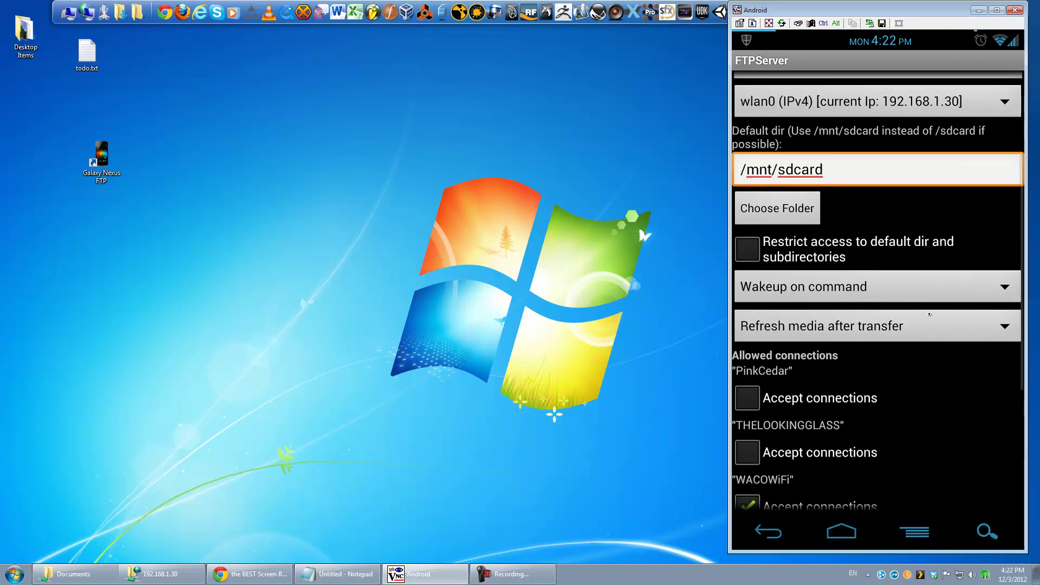
scroll(930, 365, down, 5)
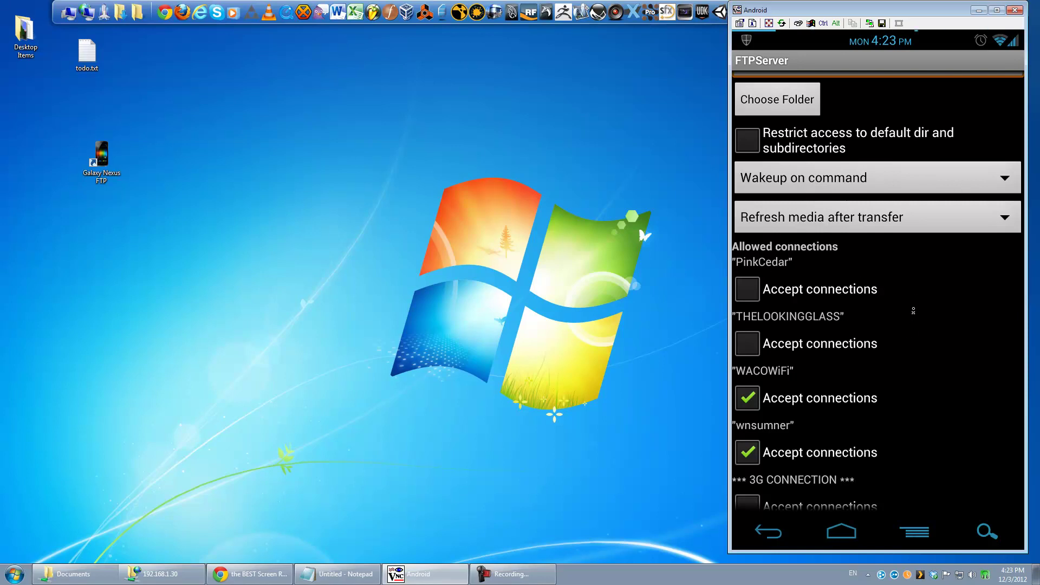
scroll(915, 253, down, 3)
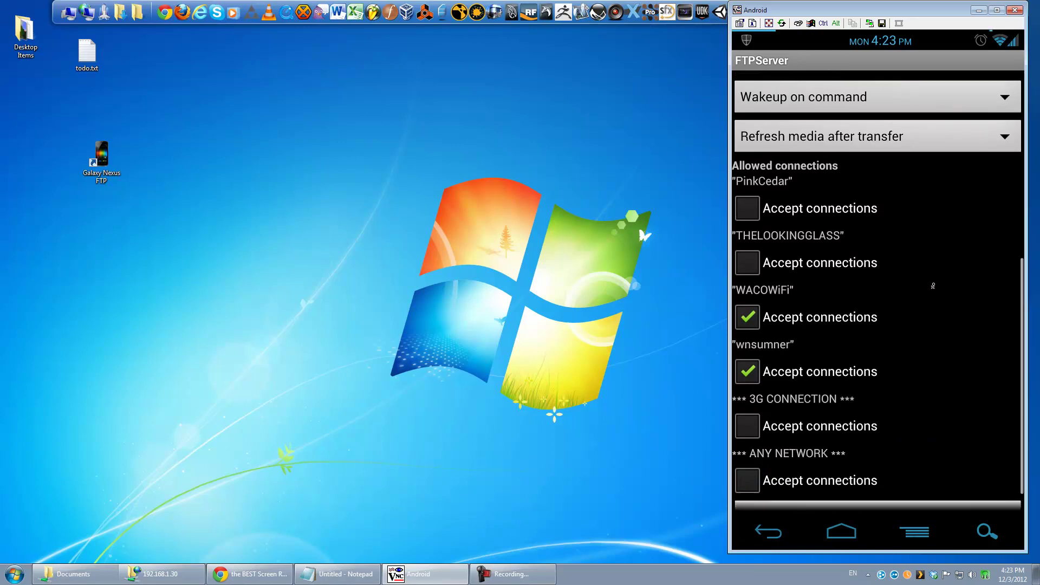
scroll(757, 288, down, 1)
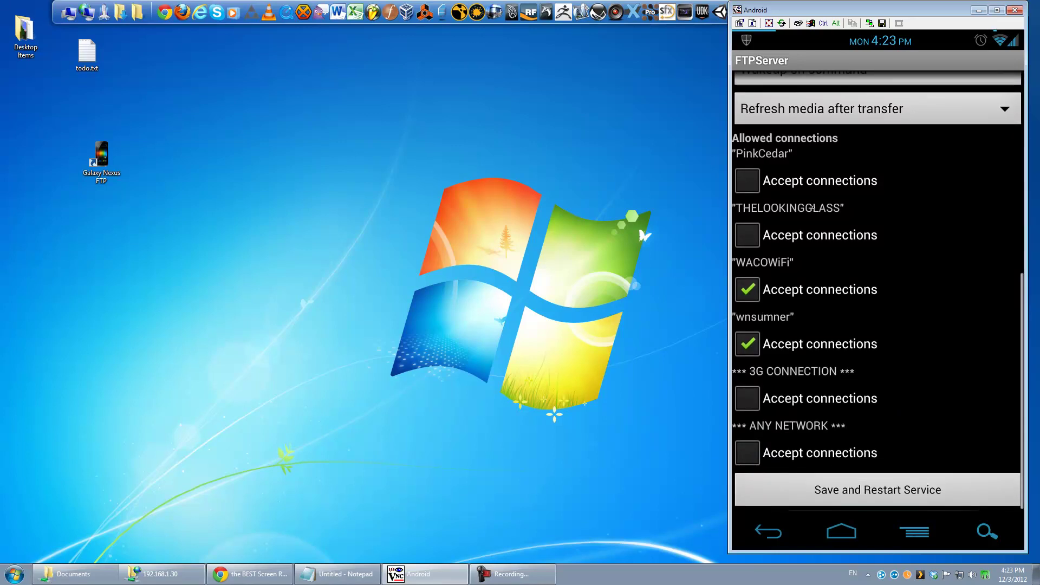
Save the settings and restart the service, back to the log at 192.168.1.30:5059
click(802, 491)
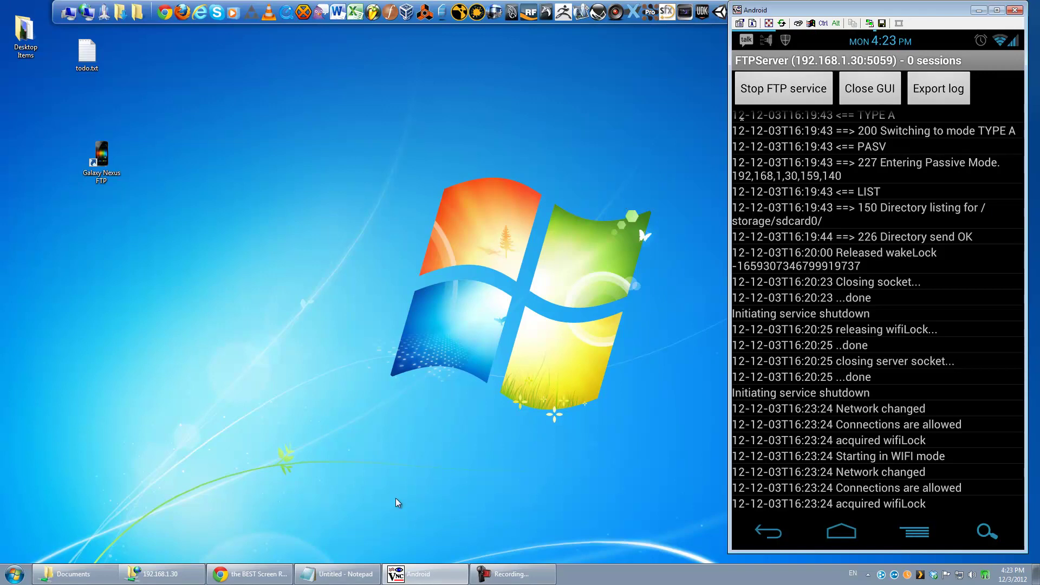
Restore the Notepad FTP notes, deselect the command line, and move the window lower
click(338, 574)
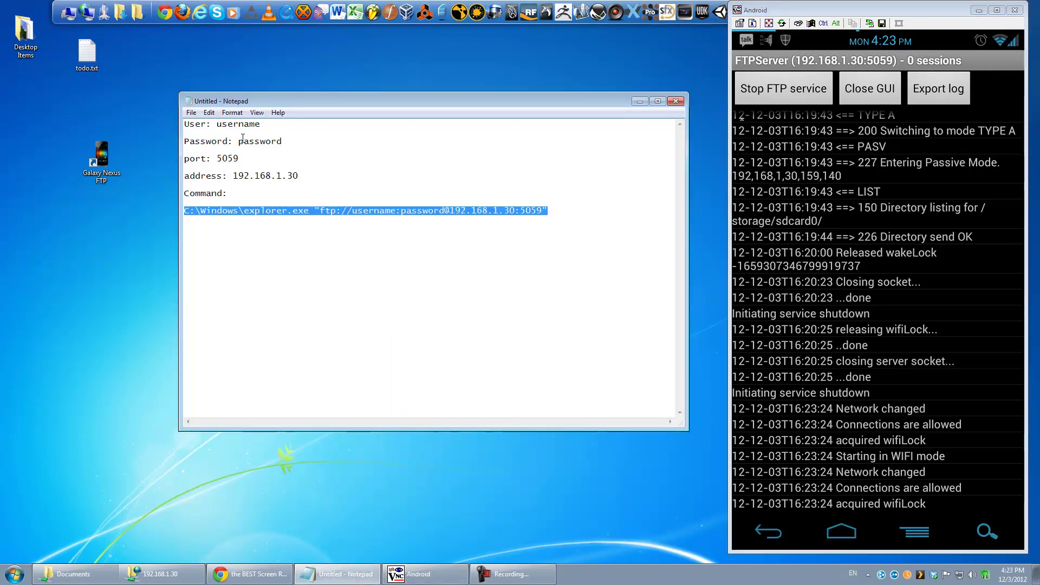
click(230, 175)
click(417, 176)
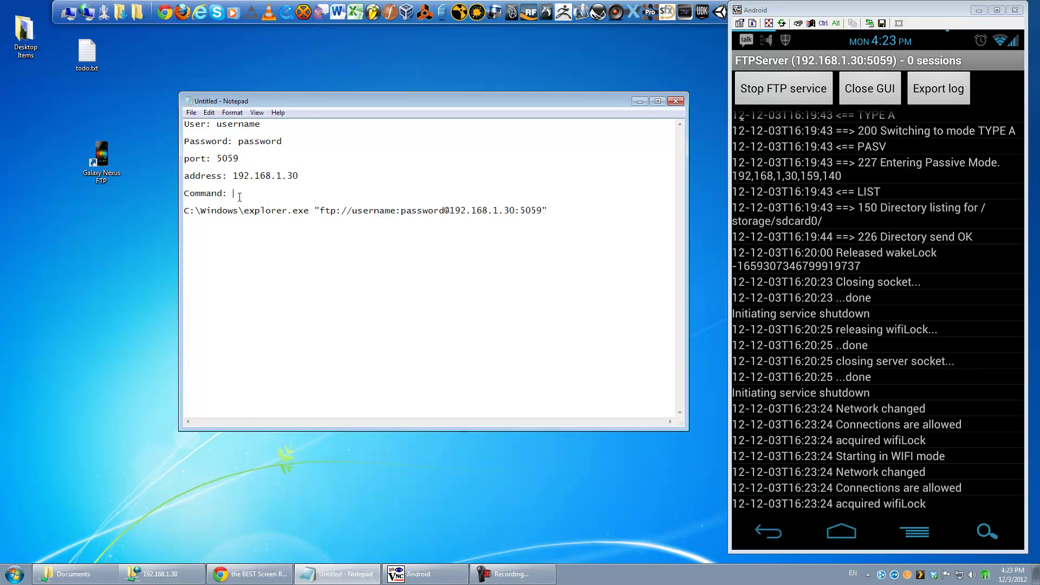
drag(238, 99, 239, 130)
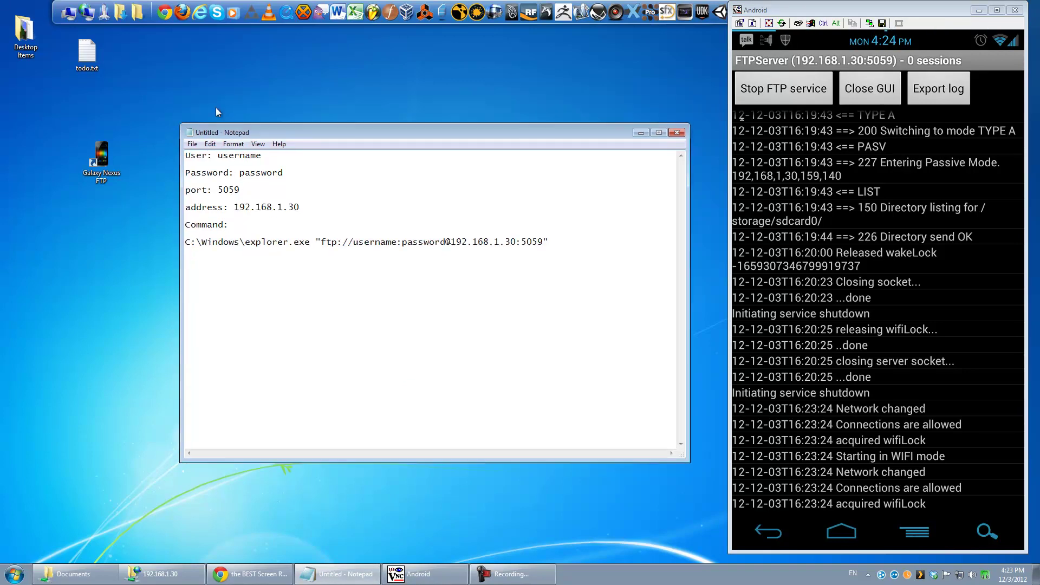
Open Computer in Explorer and enter ftp://192.168.1.30:5059/ in the address bar
click(68, 12)
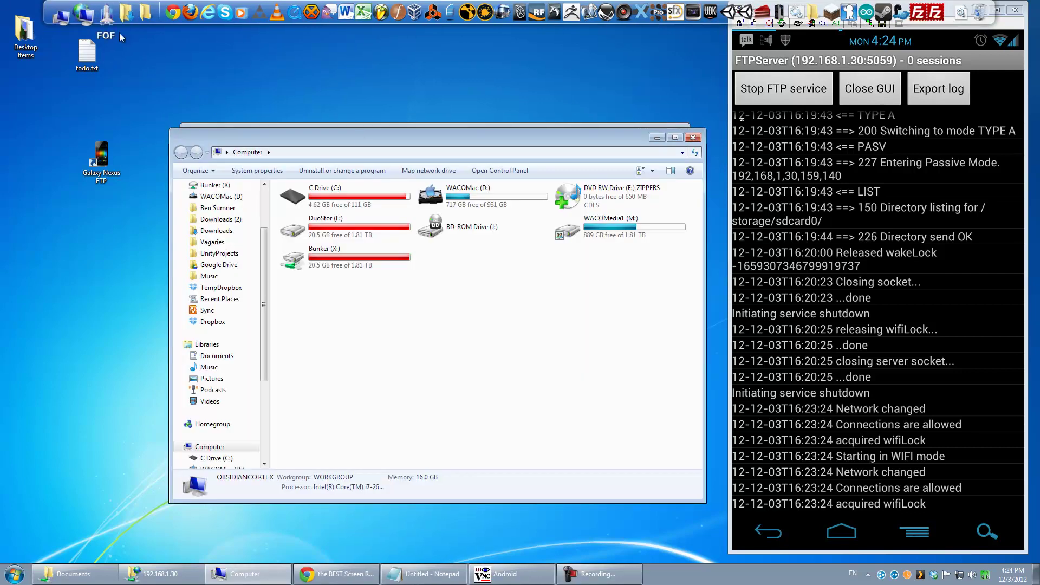
click(365, 156)
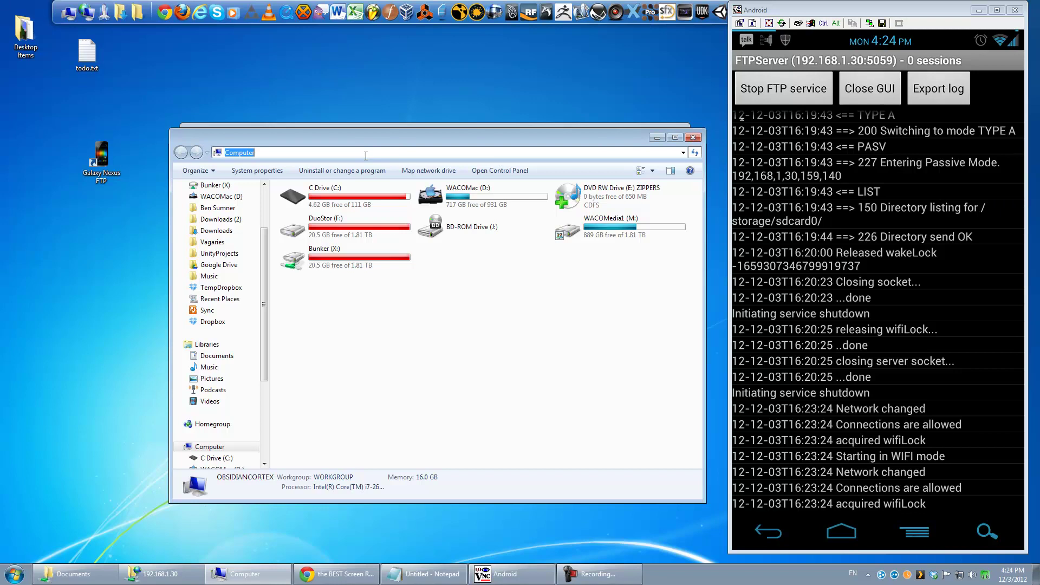
text(ftp:/)
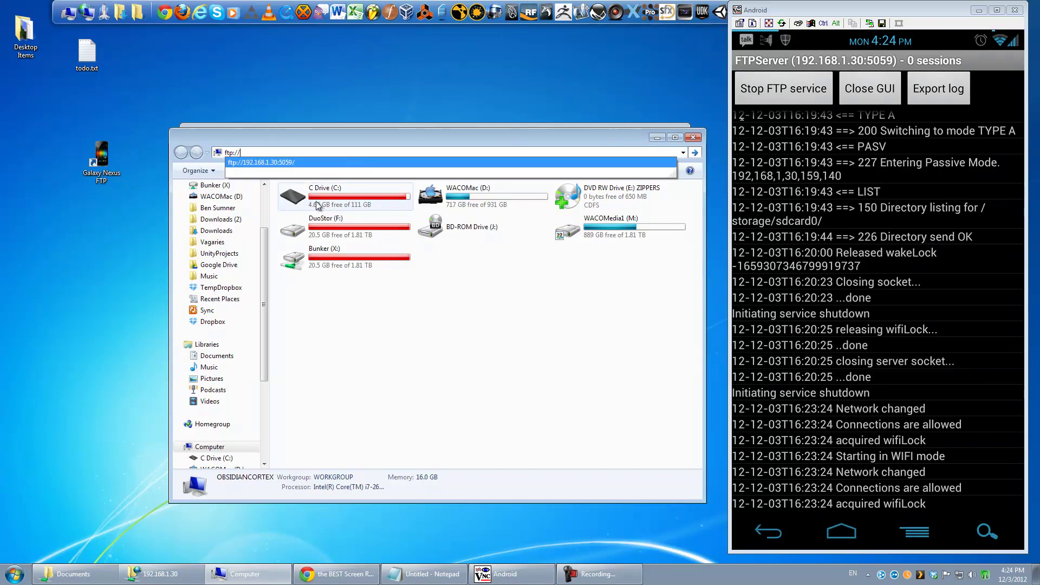
text(/192.168)
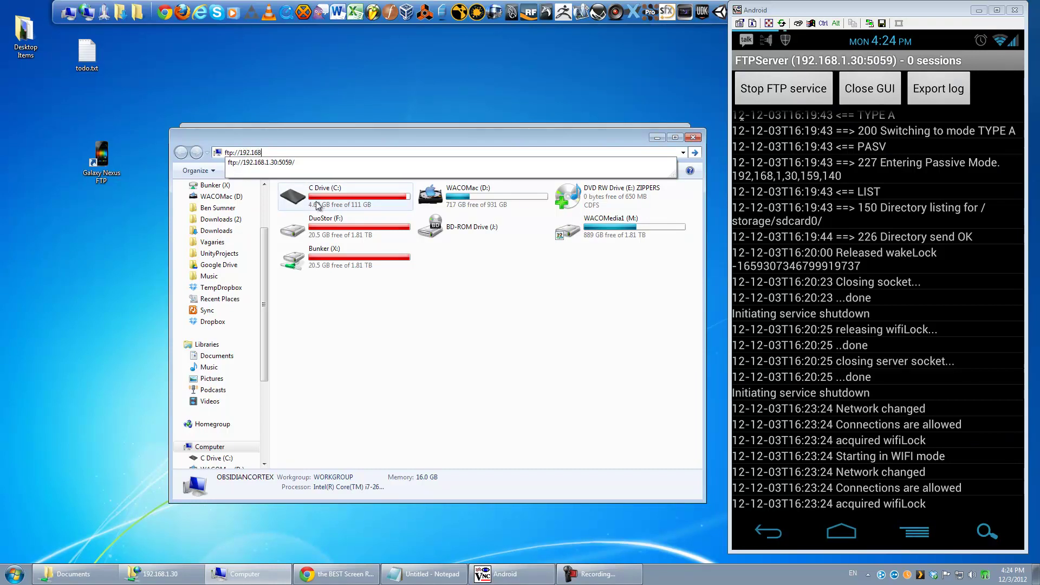
text(.1.30:5059/)
Go to the FTP address 192.168.1.30, dismiss the access error and open the empty folder's context menu
key(Return)
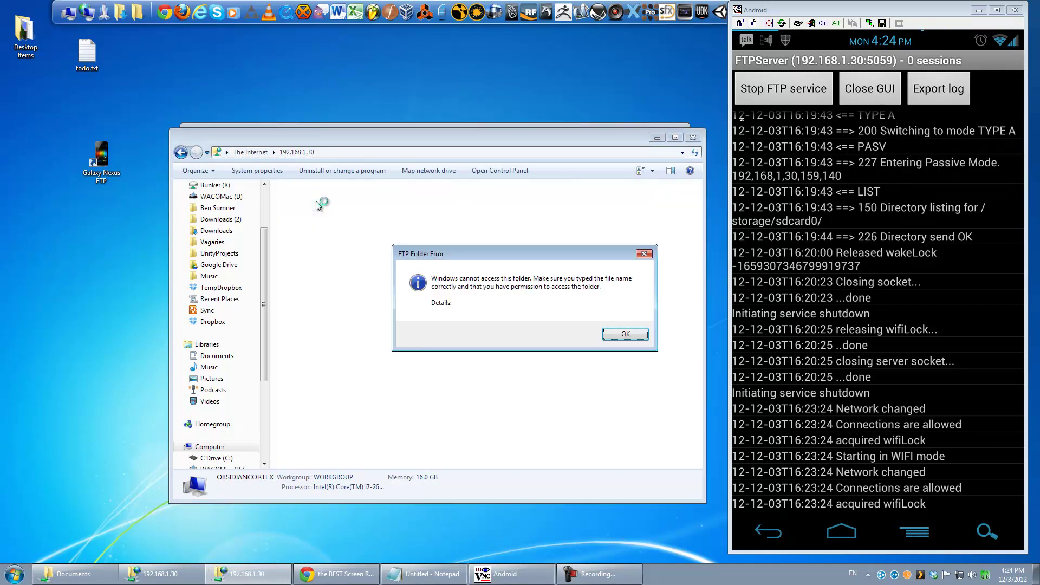
click(608, 334)
right_click(439, 289)
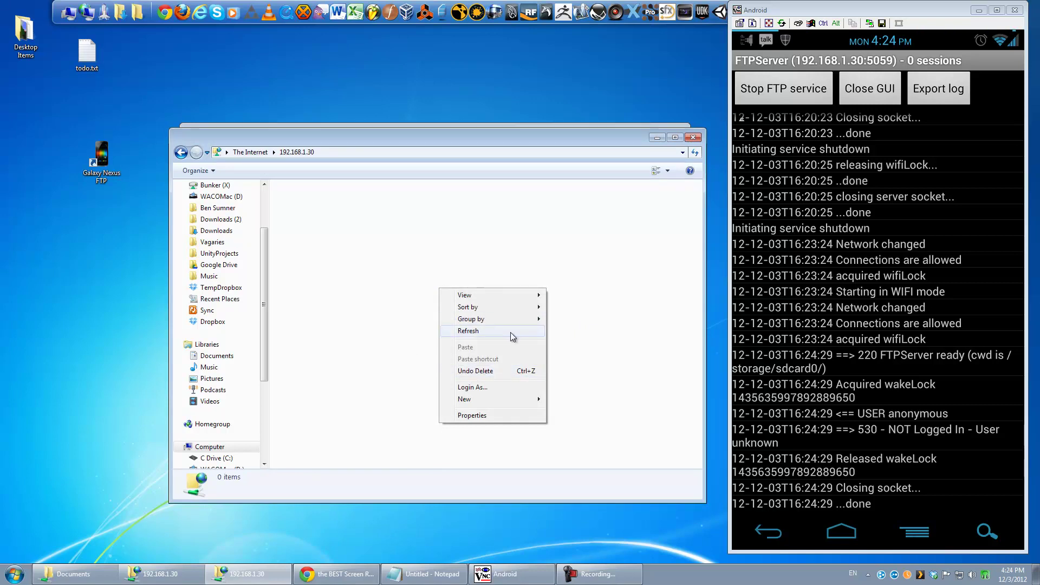
click(478, 387)
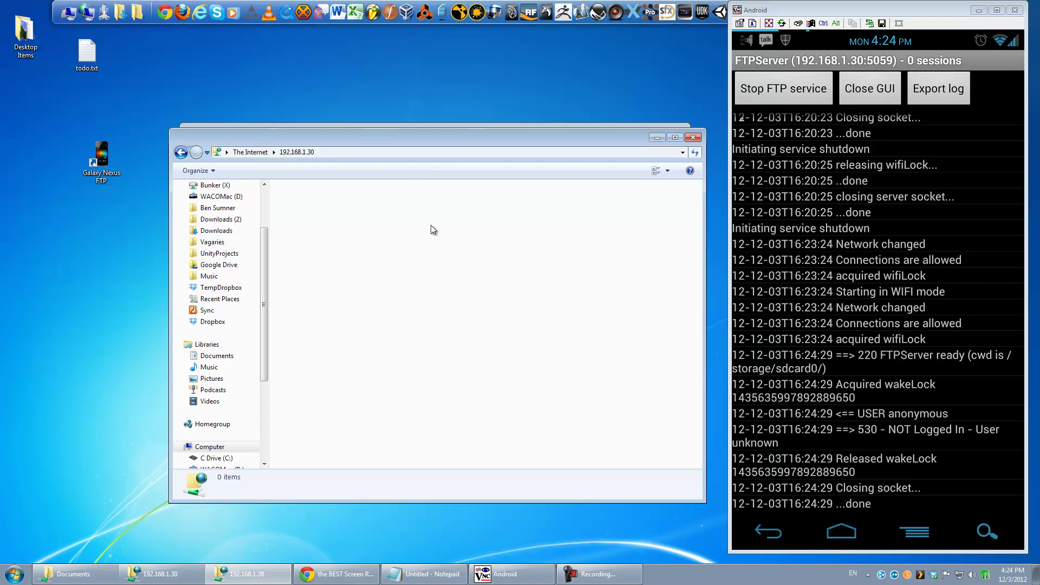
Use Login As with the FTP user name and password to list the phone's 150 storage folders
right_click(524, 297)
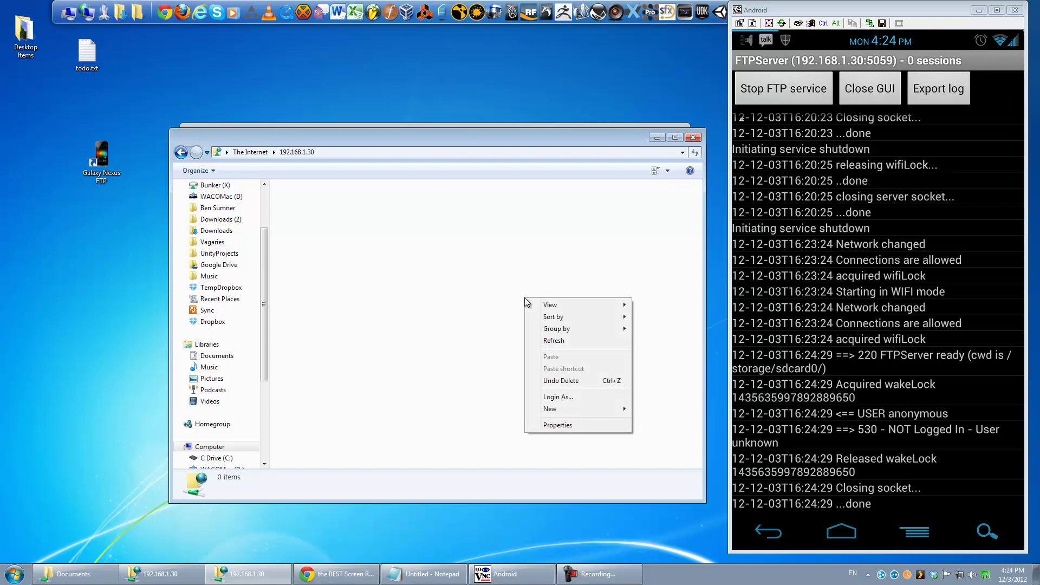
click(587, 399)
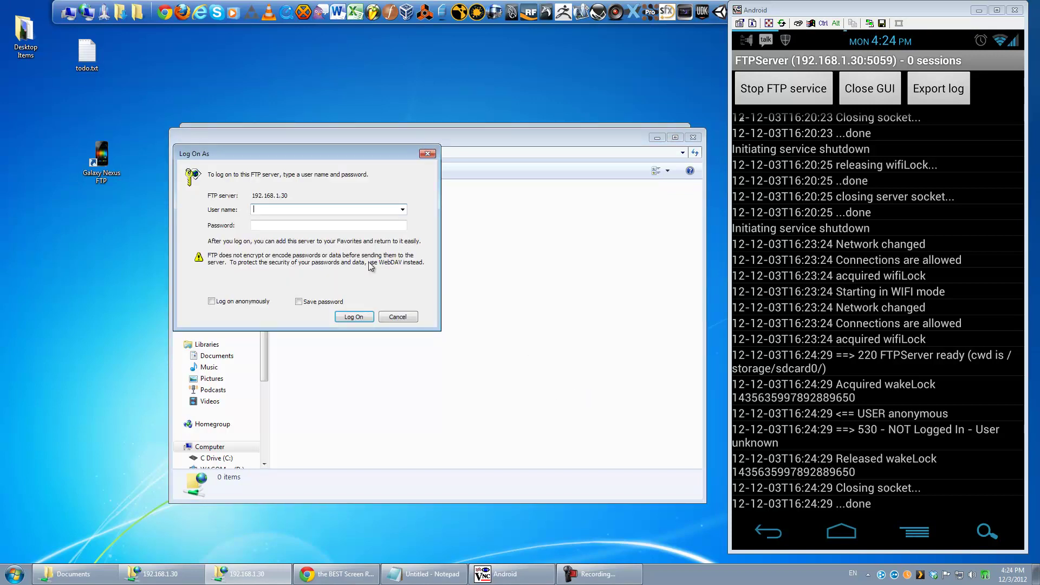
text(username)
key(Tab)
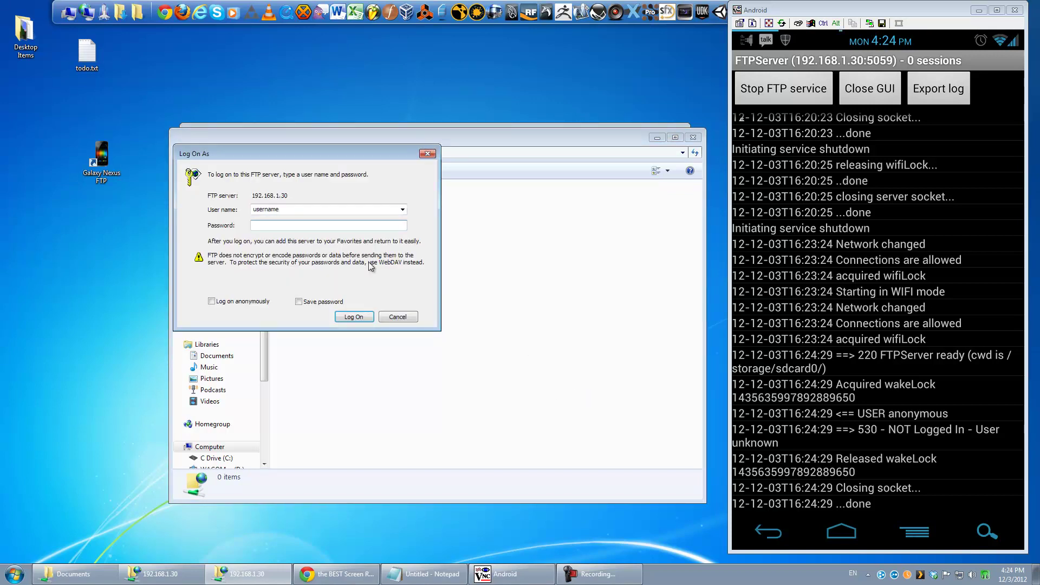
text(password)
key(Return)
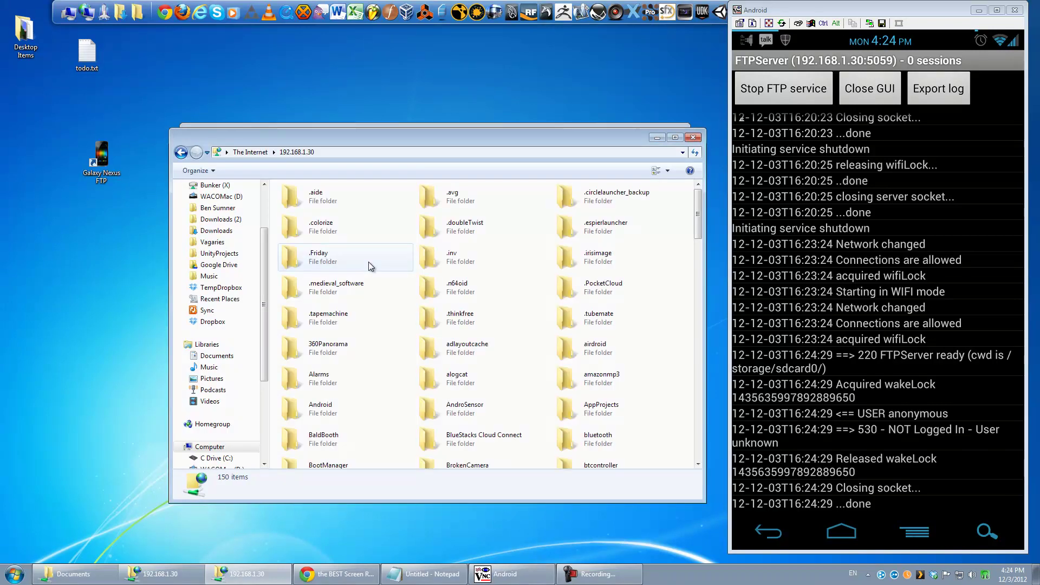
click(496, 292)
scroll(496, 297, down, 10)
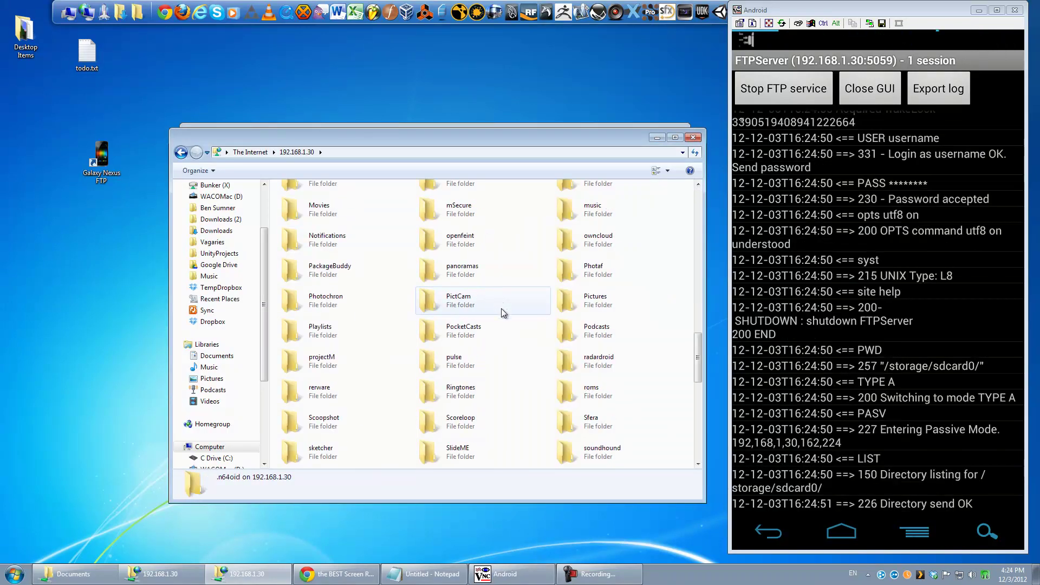
scroll(502, 308, up, 10)
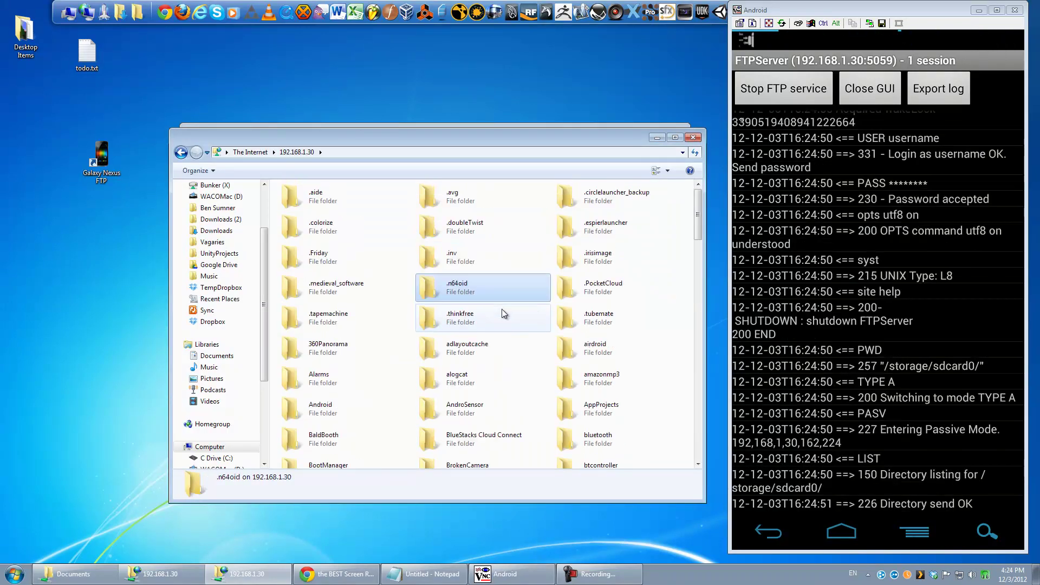
Close the FTP folder window and highlight the explorer.exe part of the Notepad command
click(693, 139)
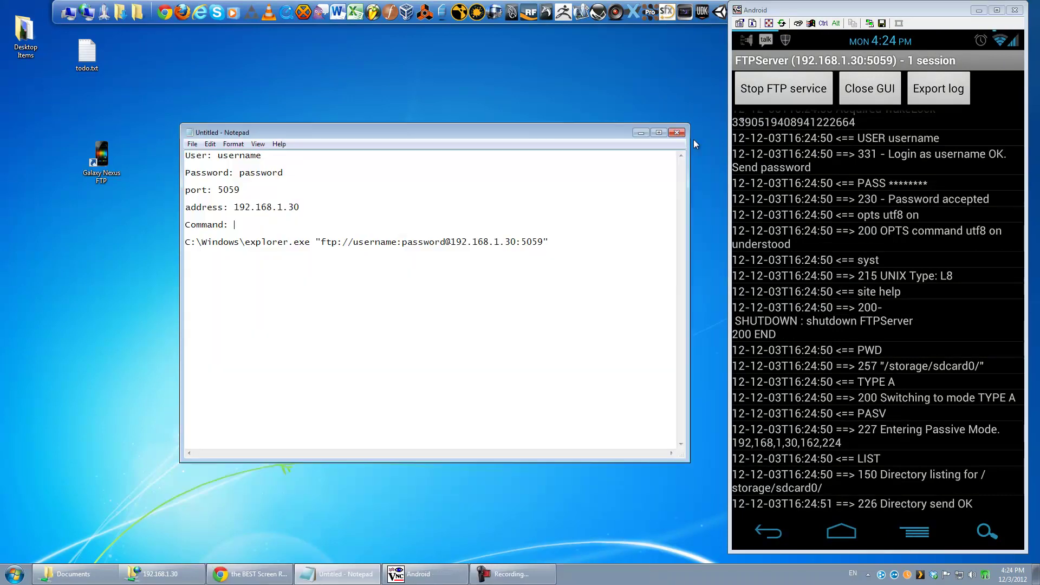
drag(548, 241, 519, 242)
click(185, 242)
click(258, 251)
drag(245, 242, 552, 242)
click(545, 245)
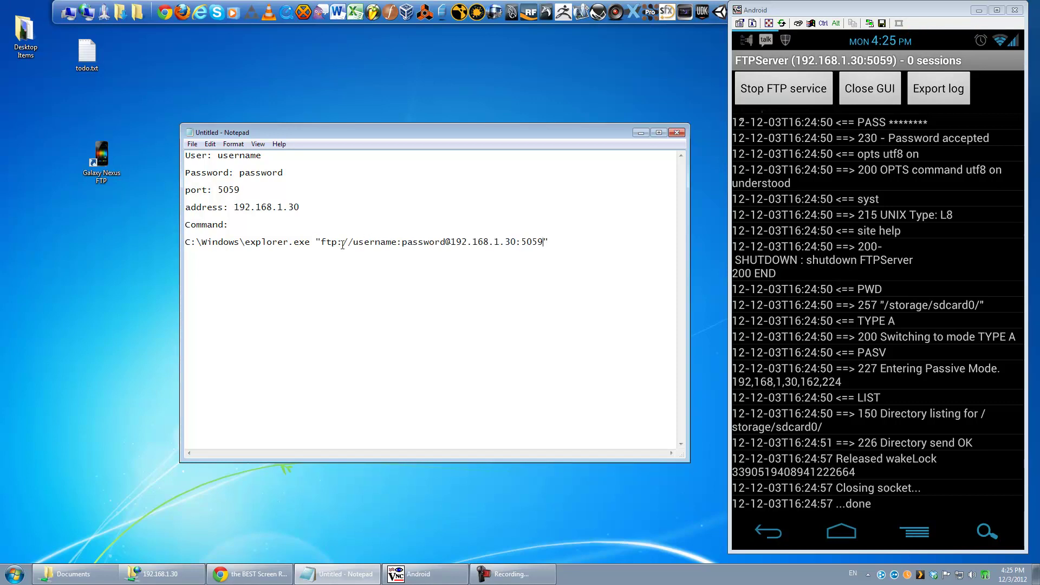
Highlight the URL's login credentials, select the whole command, and delete the Galaxy Nexus FTP shortcut
drag(352, 244, 450, 248)
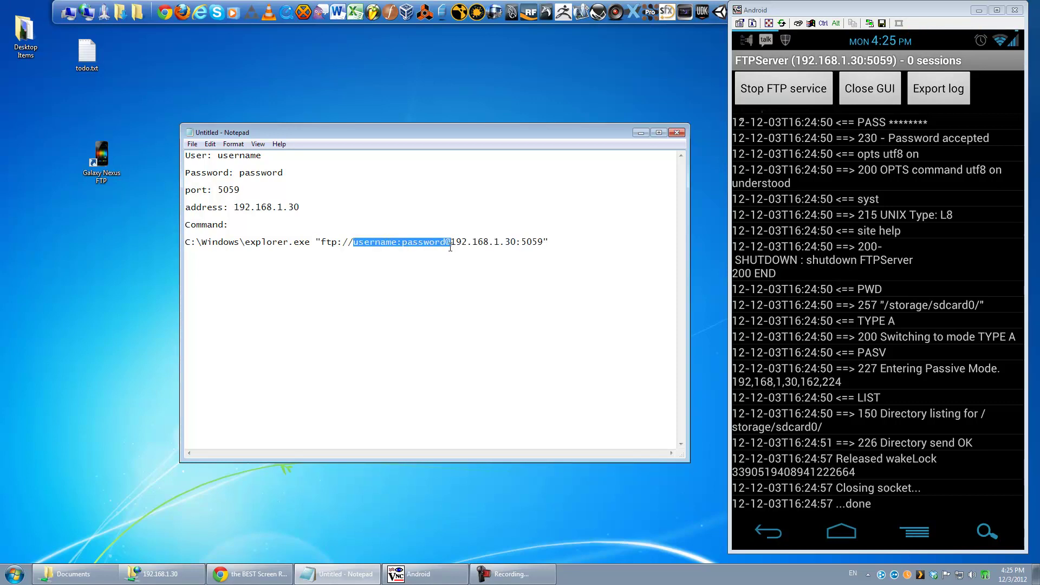
click(434, 244)
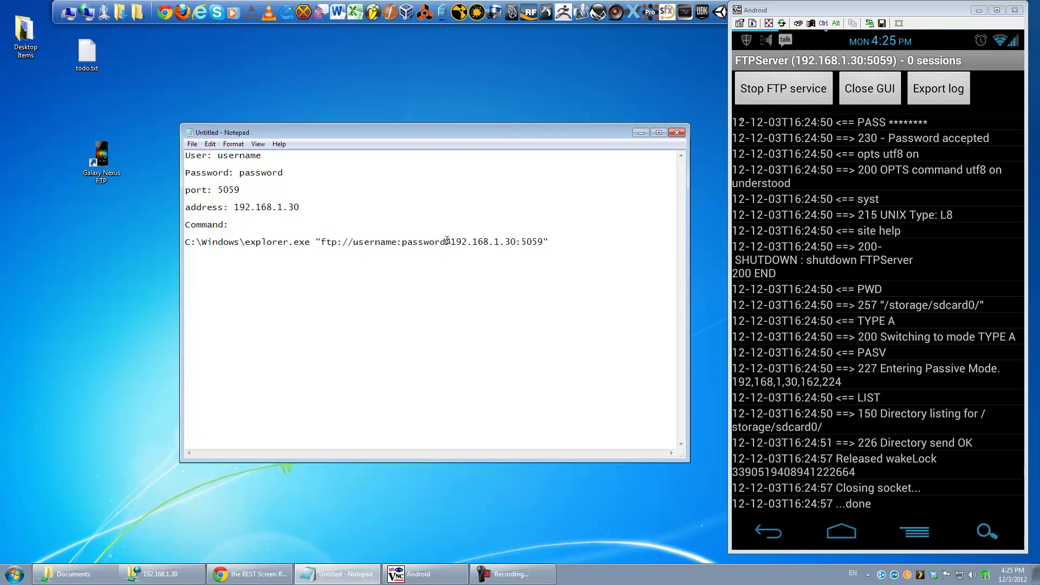
drag(451, 242, 353, 242)
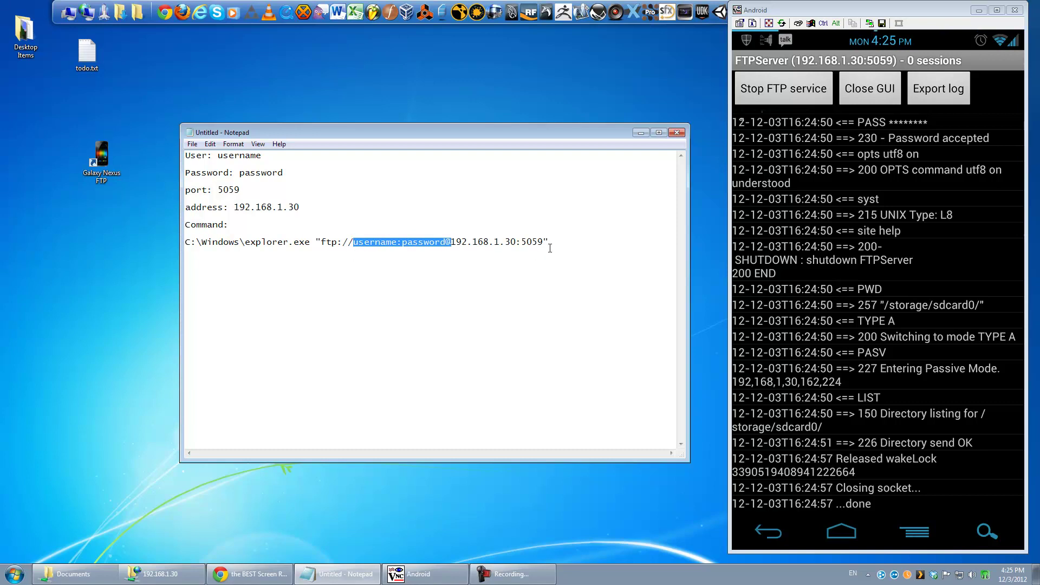
drag(550, 248, 206, 232)
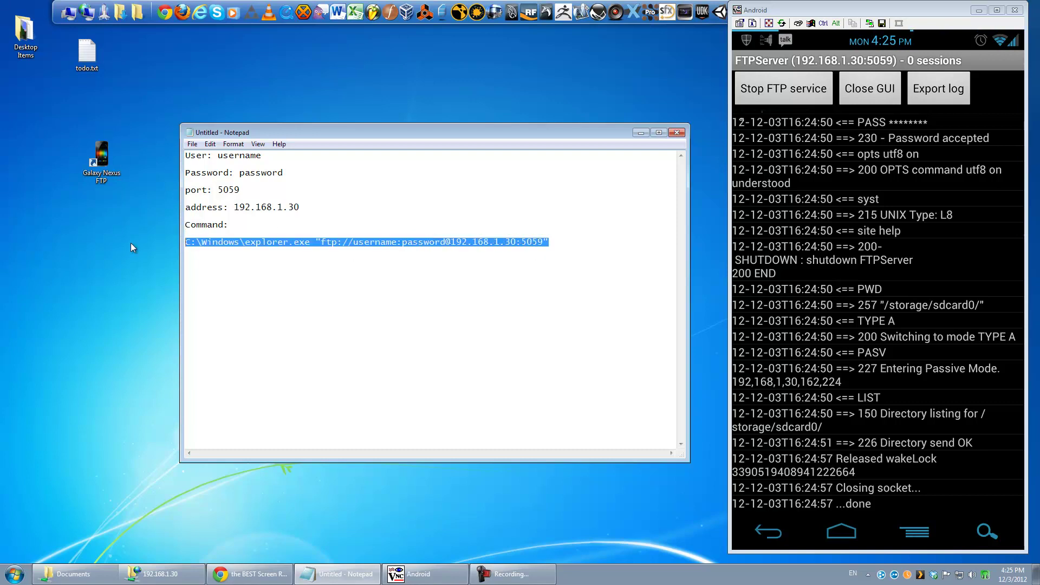
click(103, 173)
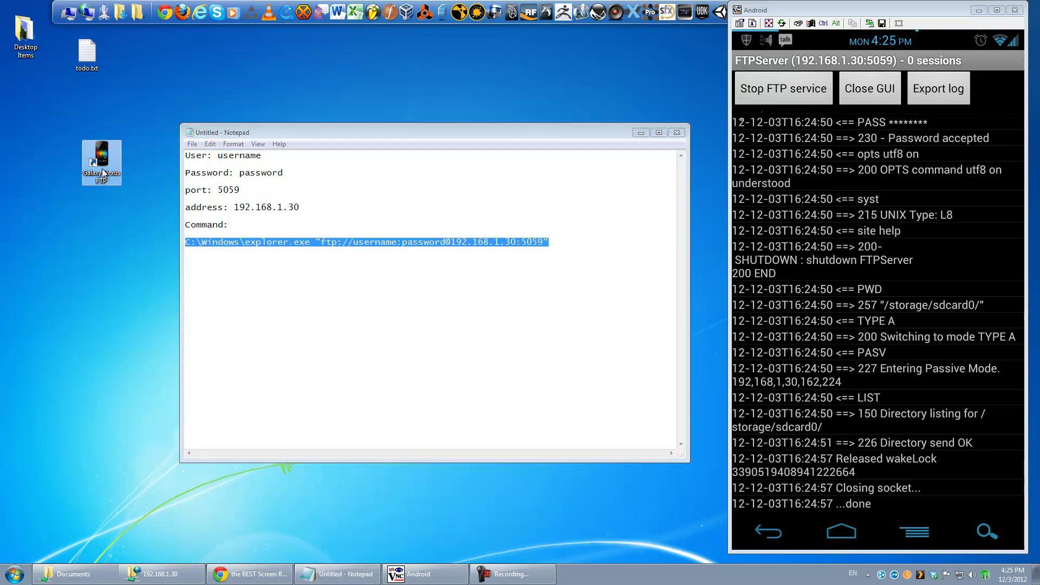
key(Delete)
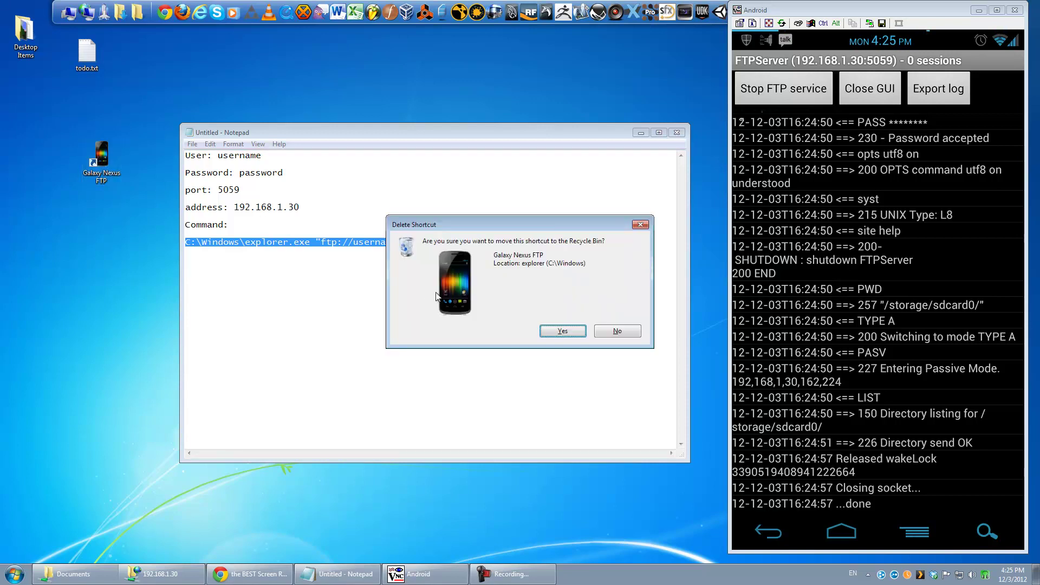
Confirm removing the old shortcut and start a new shortcut from the desktop menu
click(577, 328)
click(639, 134)
right_click(161, 158)
mouse_move(273, 276)
click(405, 290)
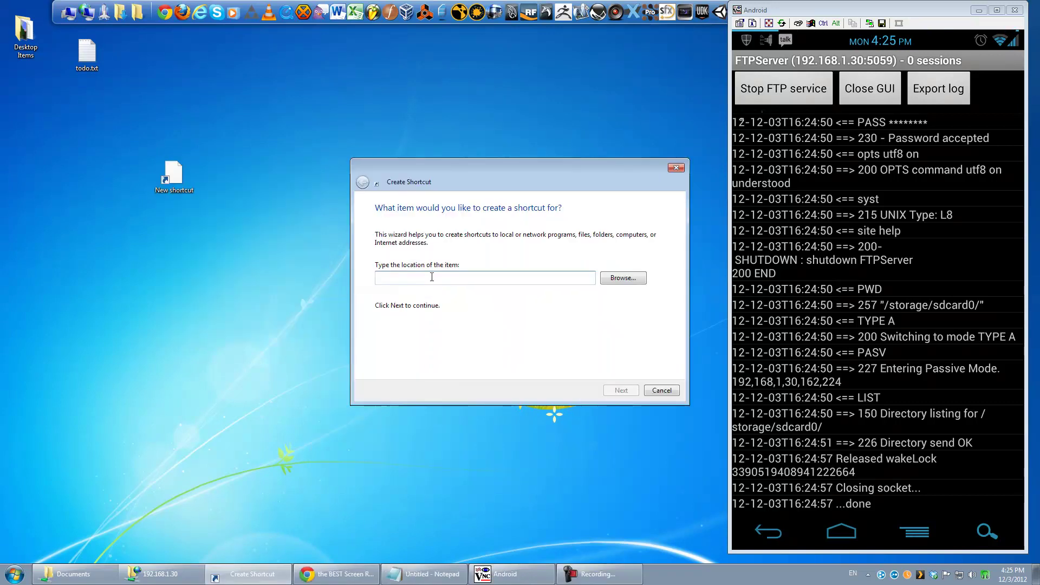
Paste the explorer FTP command as the location and name the shortcut 'Galaxy Nexus FTP'
key(ctrl+v)
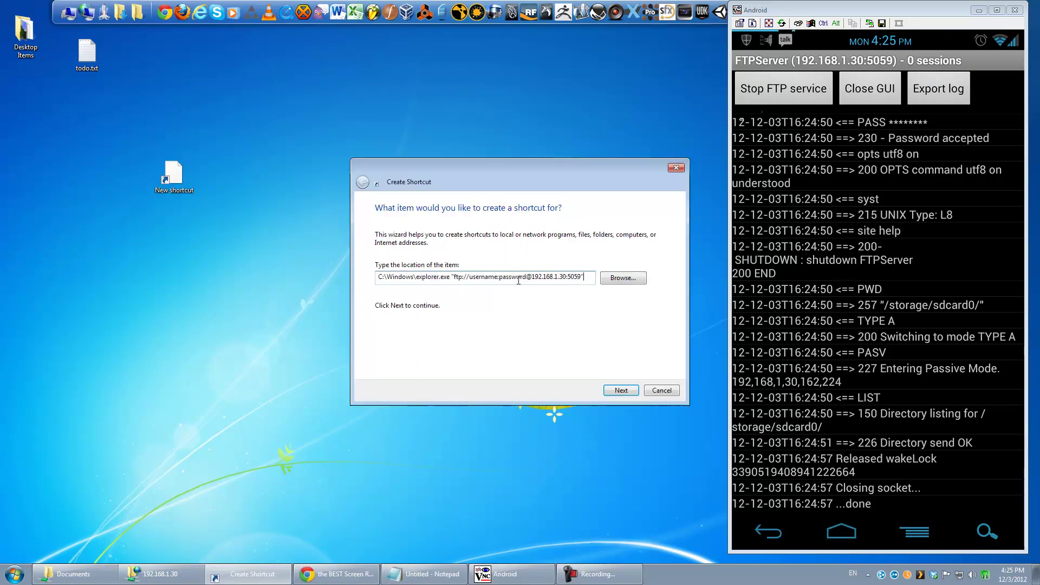
double_click(566, 277)
click(490, 276)
click(623, 390)
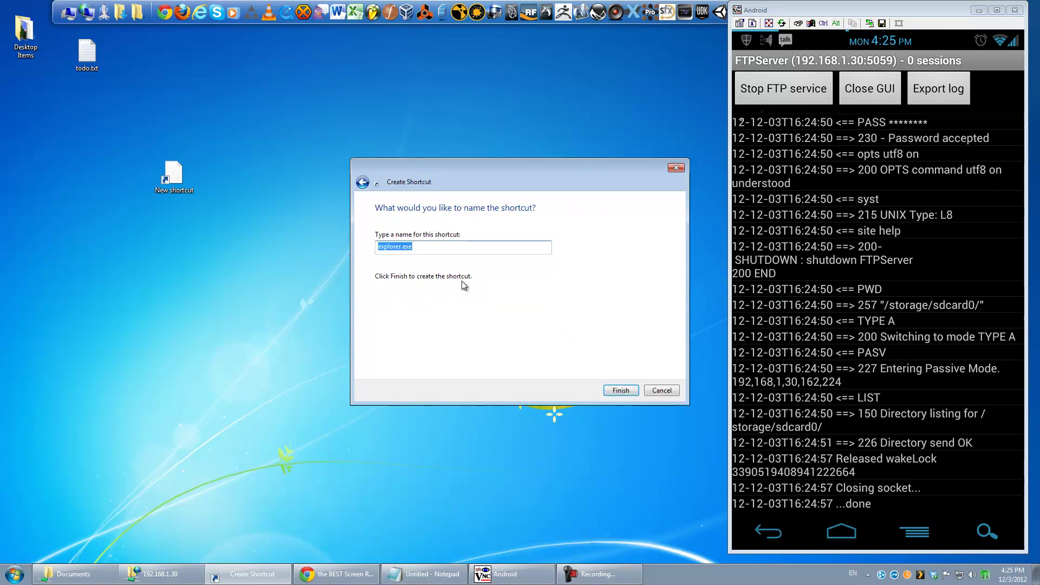
text(Galaxy Nexus FTP)
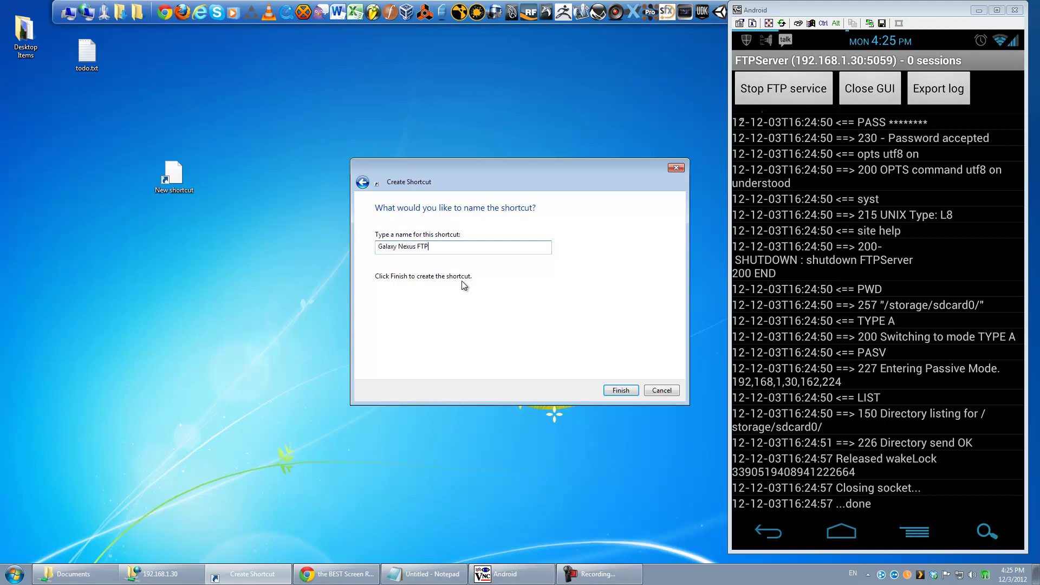
Finish the Galaxy Nexus FTP shortcut and review its target address in Properties
click(611, 388)
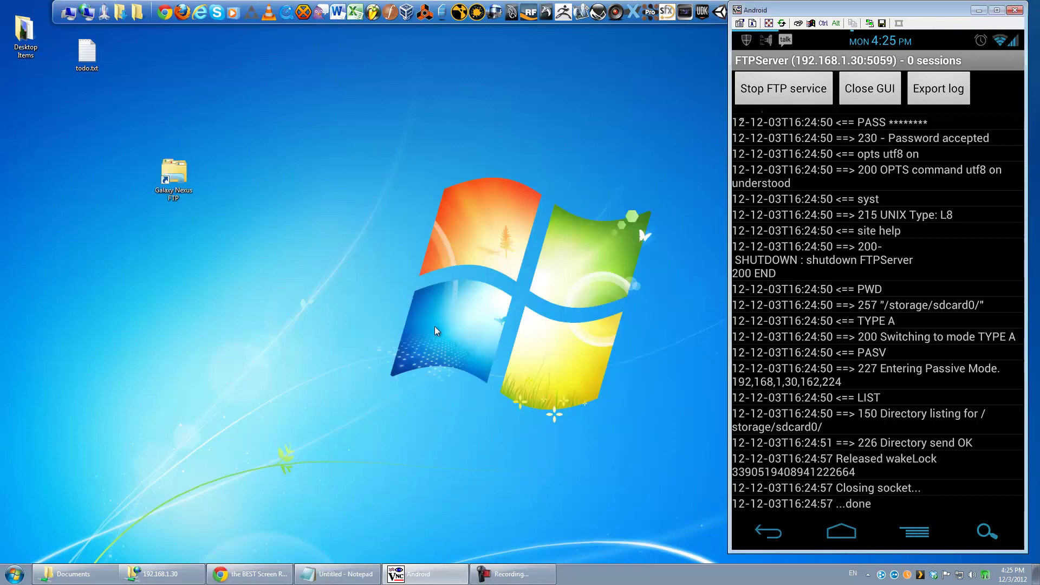
right_click(177, 174)
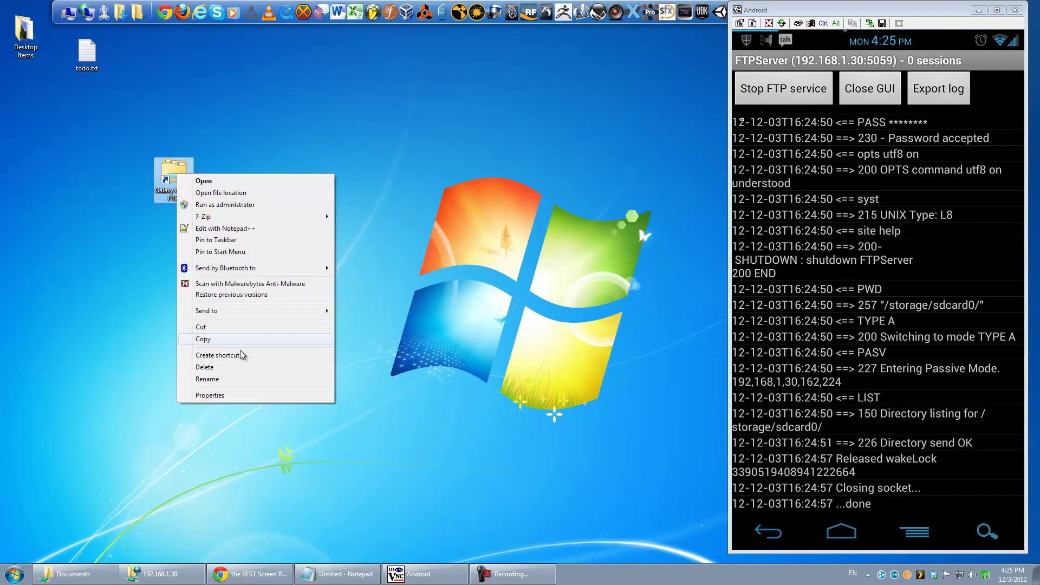
click(245, 397)
click(315, 281)
drag(344, 281, 370, 278)
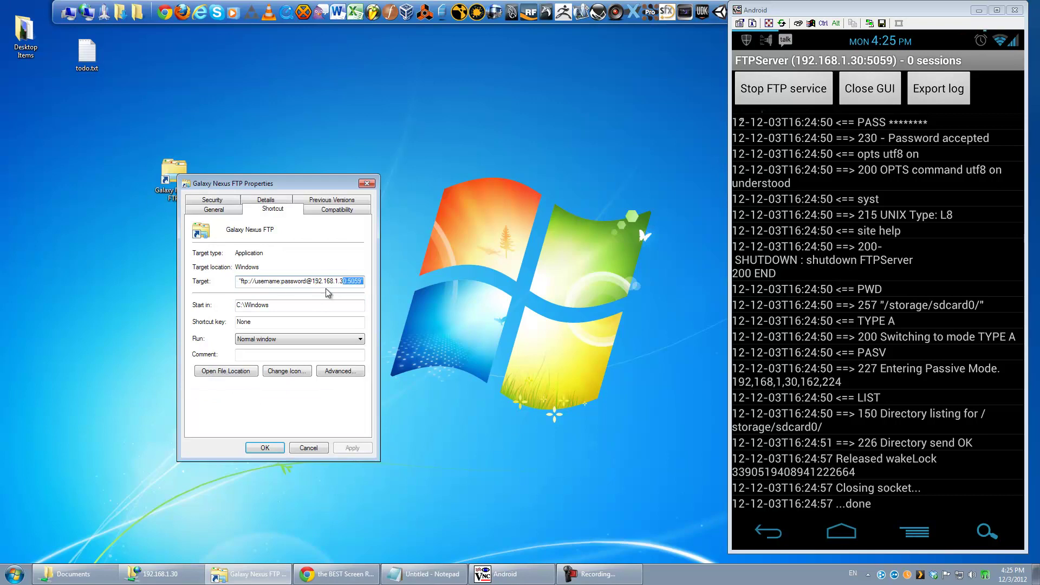
drag(284, 281, 393, 288)
Browse for a new icon file in the My Documents folder
click(287, 370)
click(346, 263)
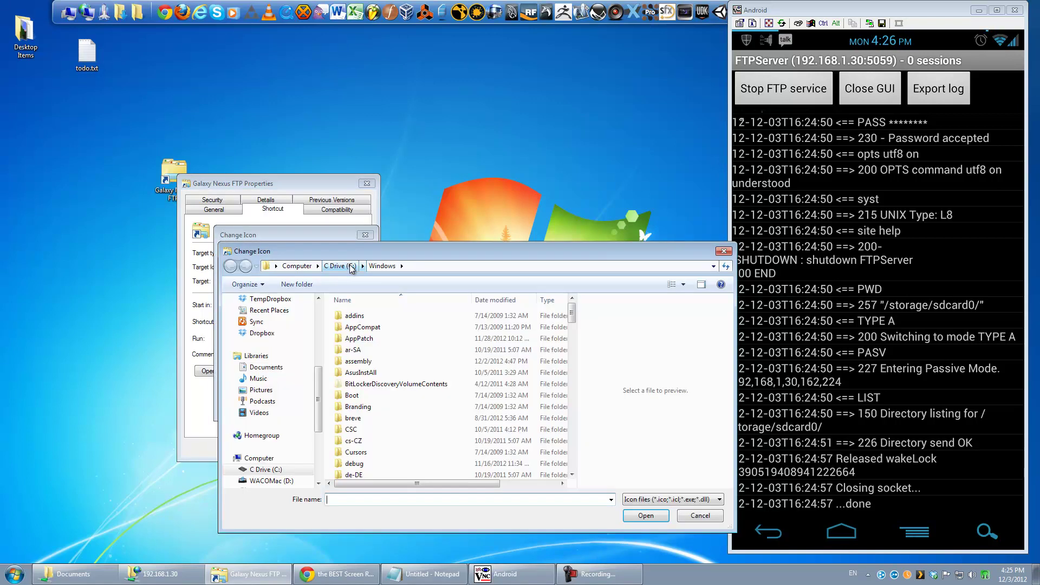
scroll(318, 377, up, 5)
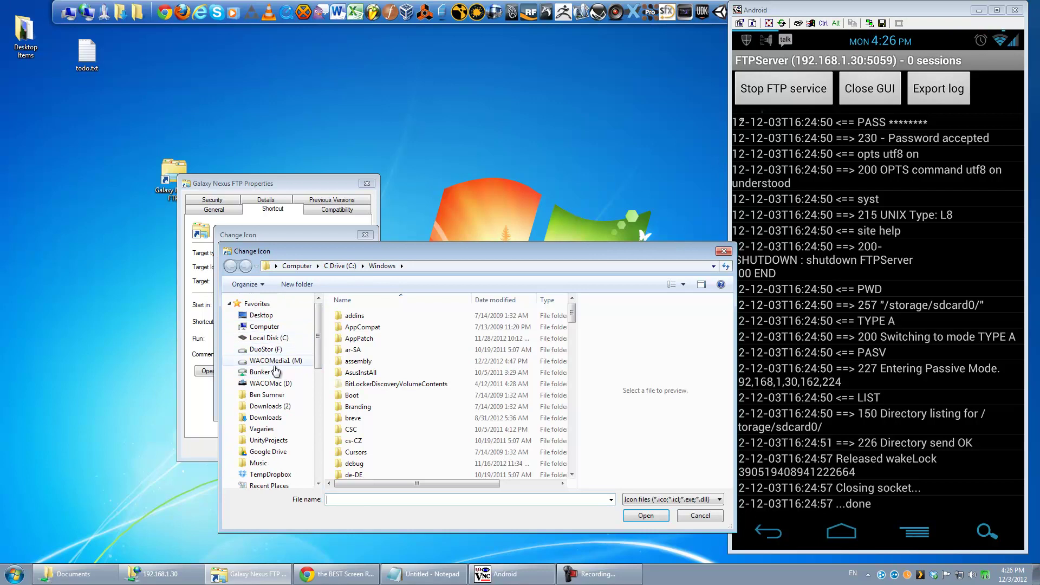
click(309, 395)
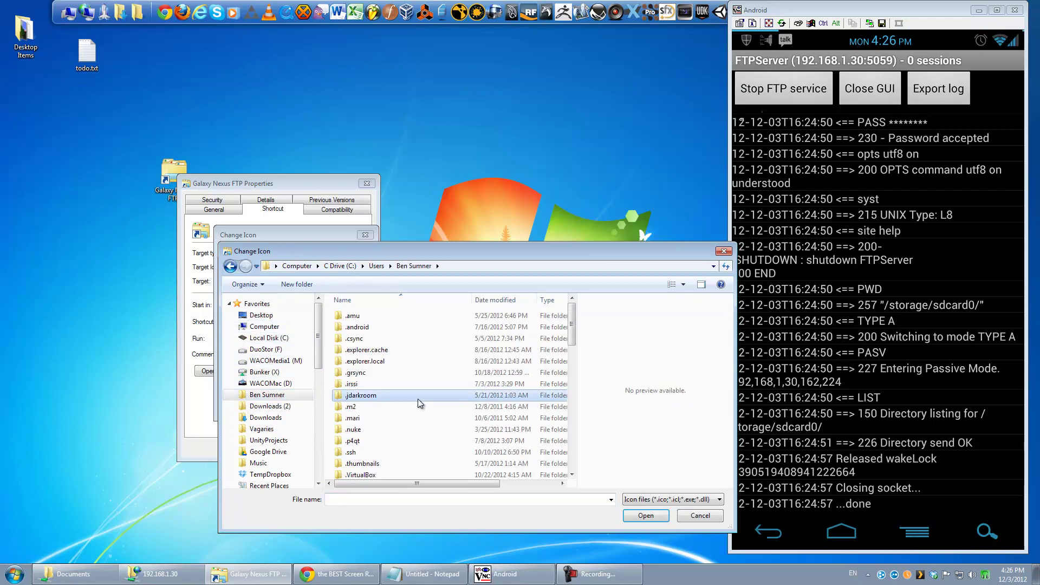
scroll(418, 399, down, 10)
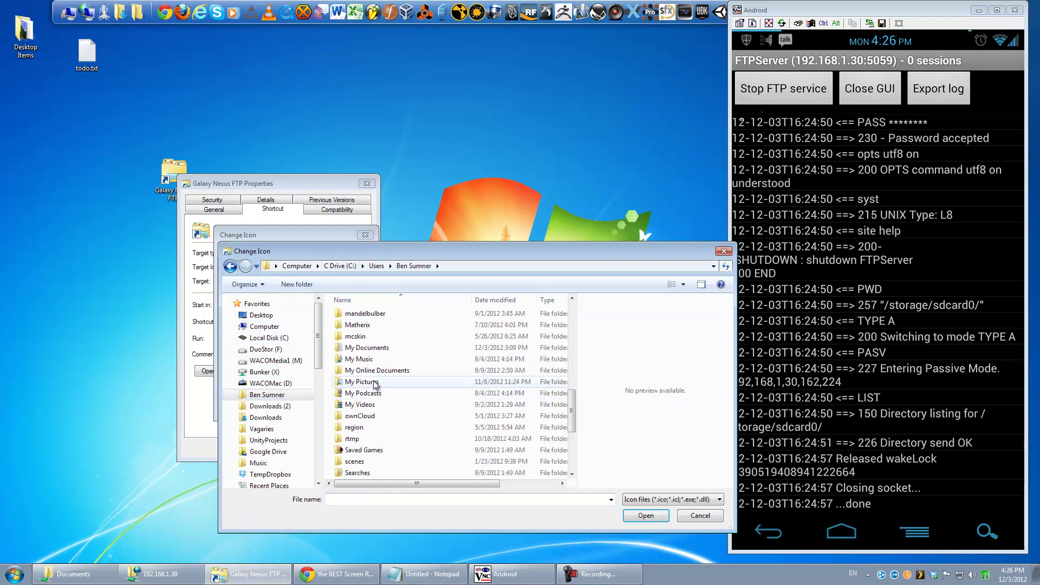
double_click(370, 348)
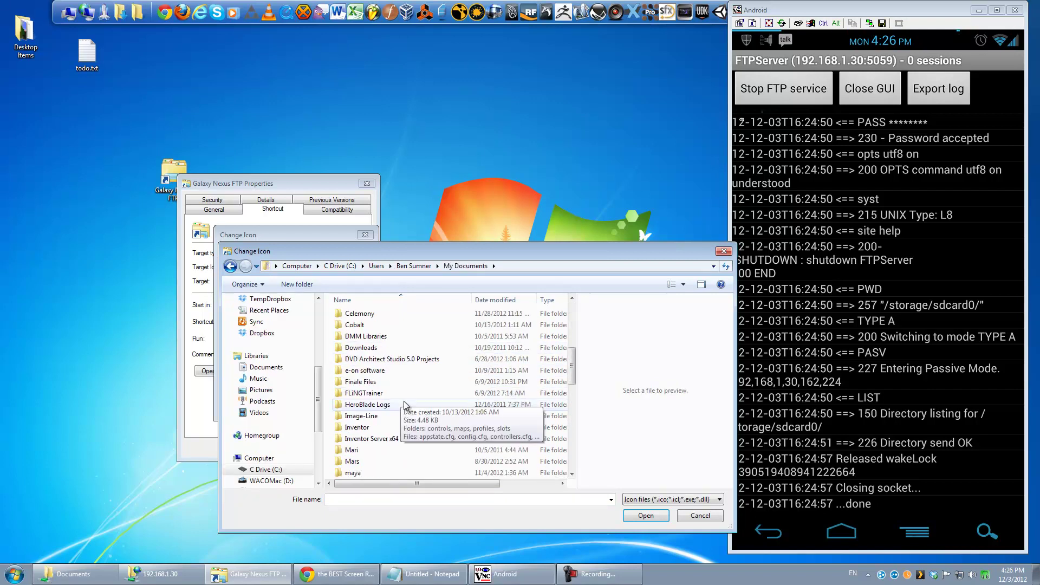
scroll(404, 407, down, 10)
Load Samsung.Galaxy.Nexus.ico as the shortcut's icon, apply it and close Properties
click(461, 473)
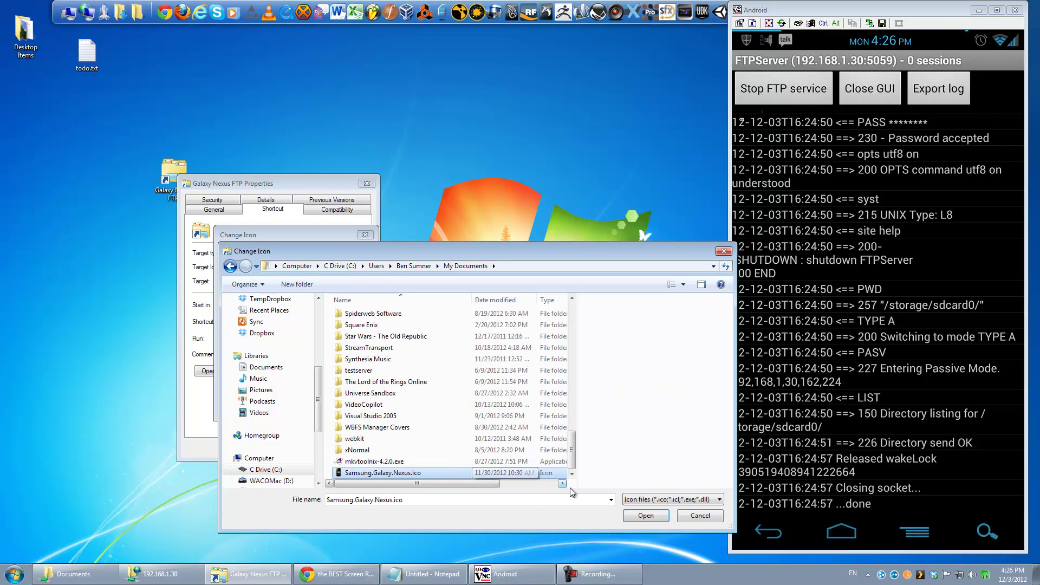
click(639, 517)
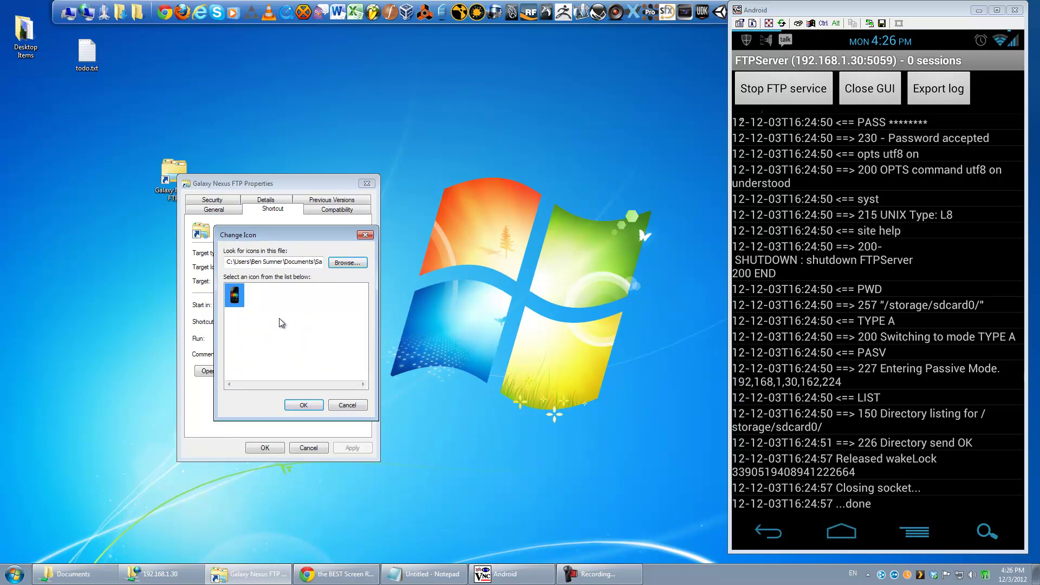
click(313, 410)
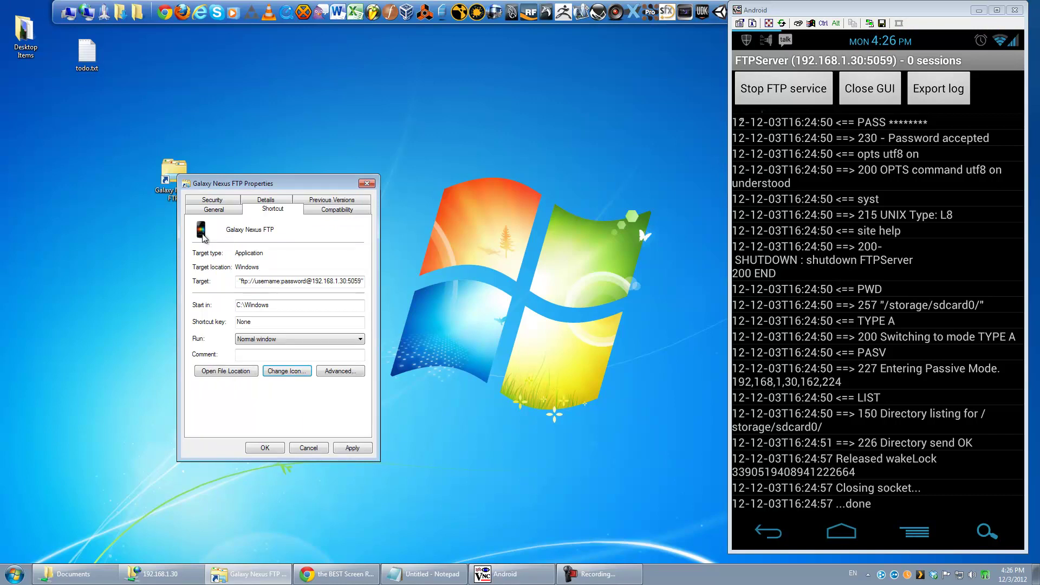
click(337, 451)
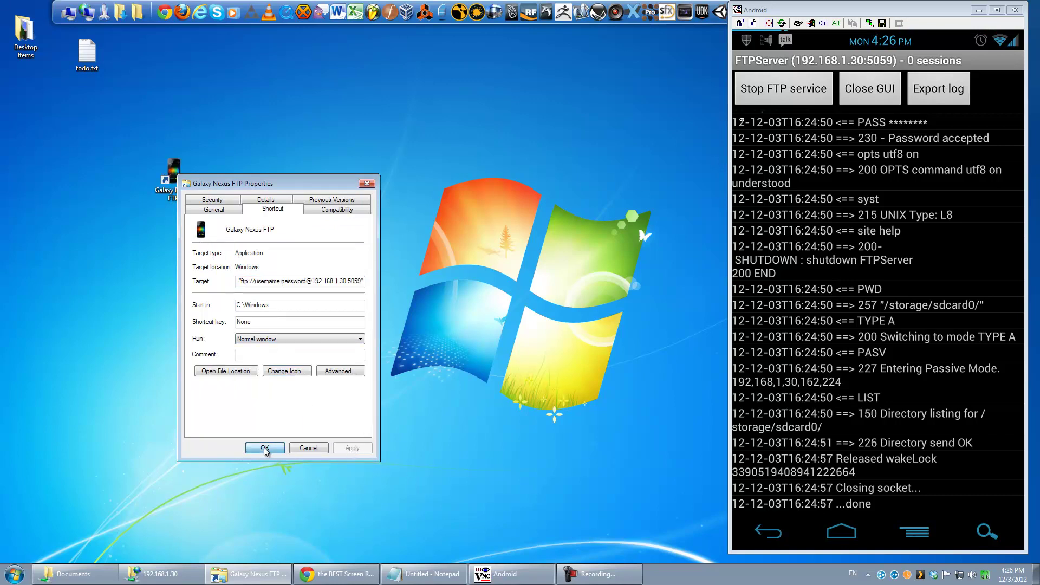
click(265, 448)
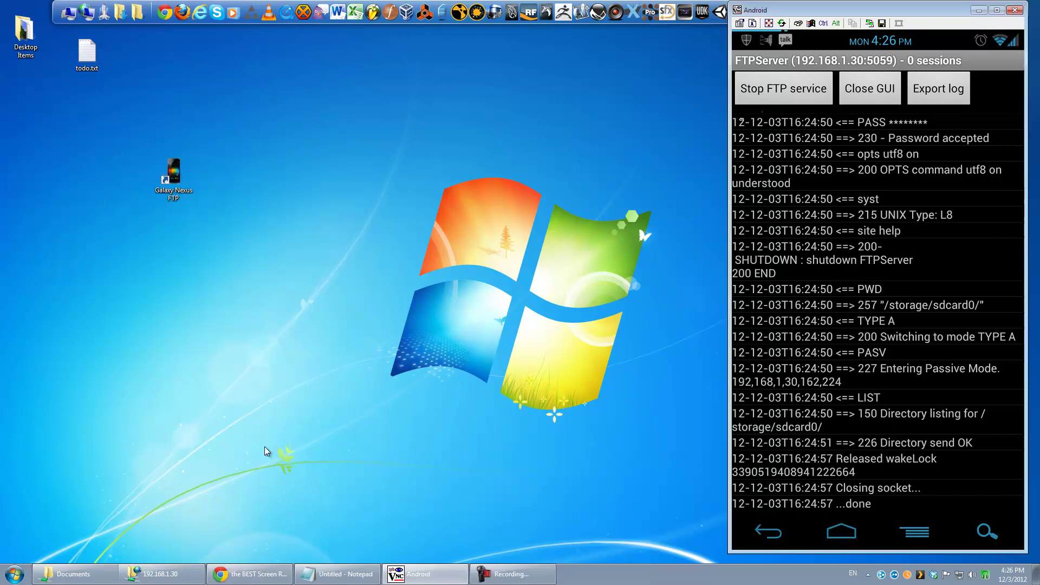
Test the new shortcut by opening the phone's files, then close that Explorer window
double_click(173, 176)
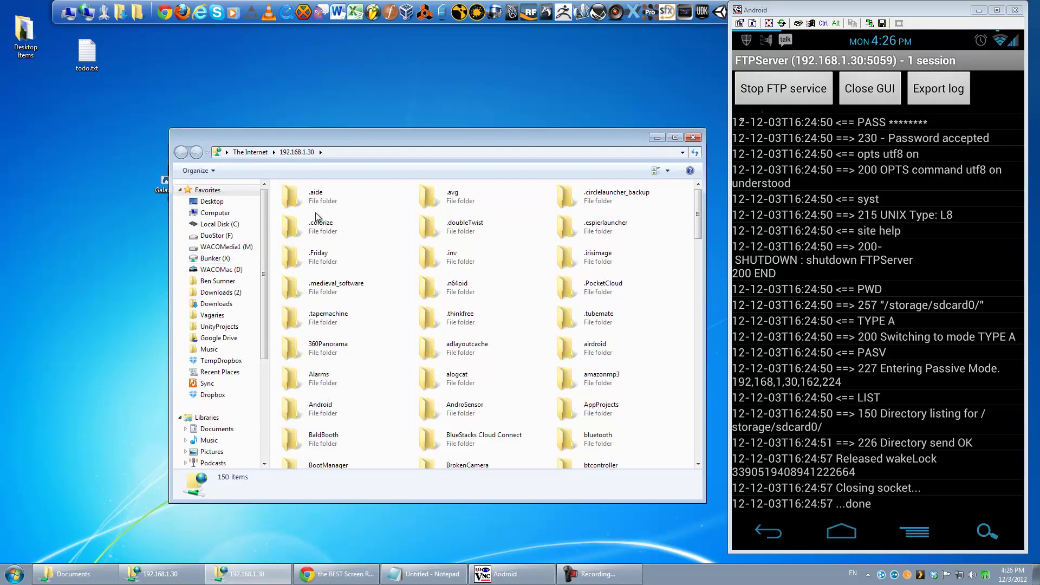
drag(324, 138, 246, 103)
scroll(336, 248, down, 15)
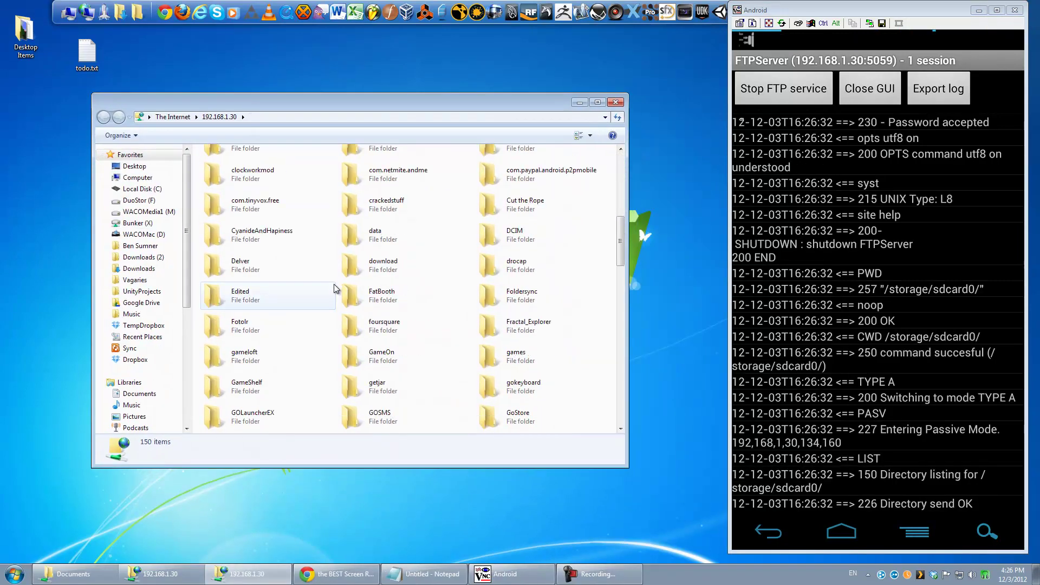
click(615, 102)
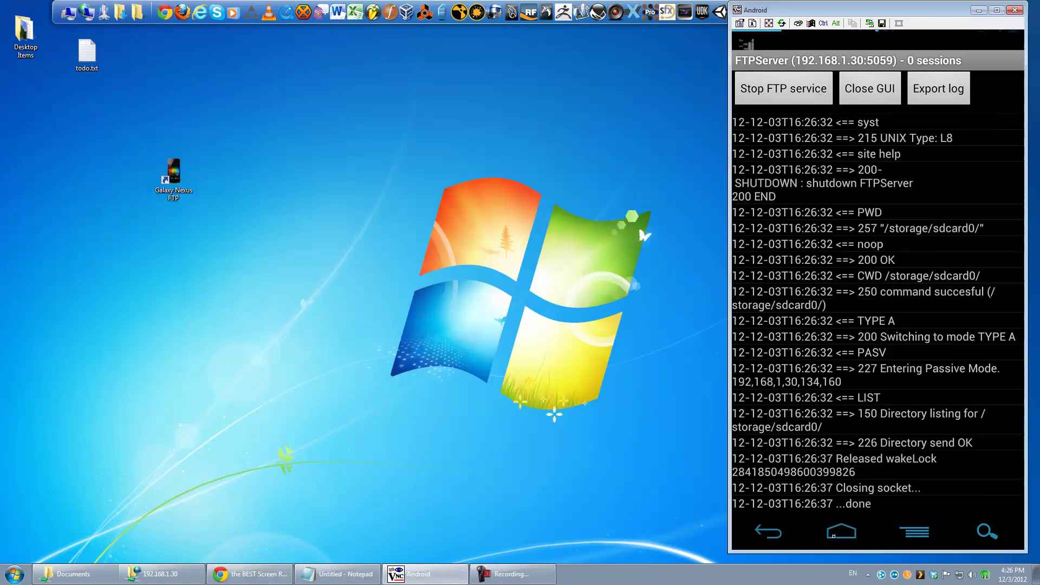
Restart FTPServer from Utilities and reopen the phone's folders with the Galaxy Nexus FTP shortcut
click(829, 534)
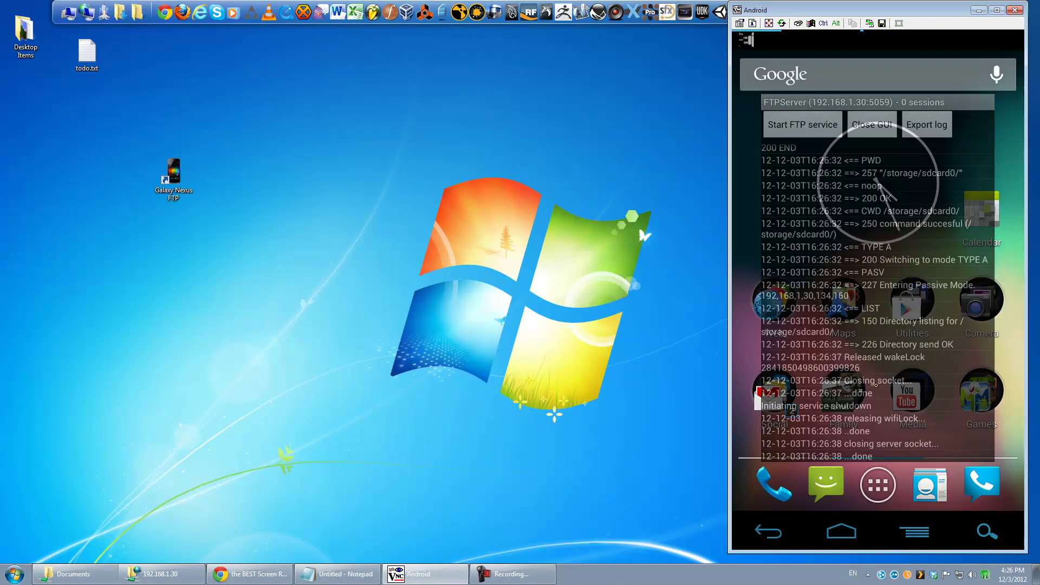
click(912, 301)
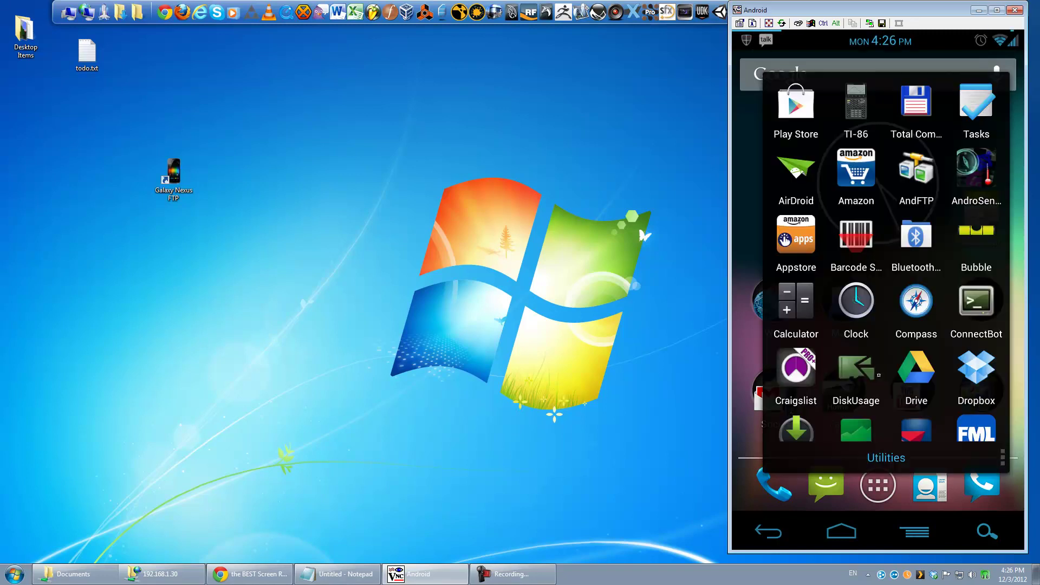
scroll(872, 382, down, 5)
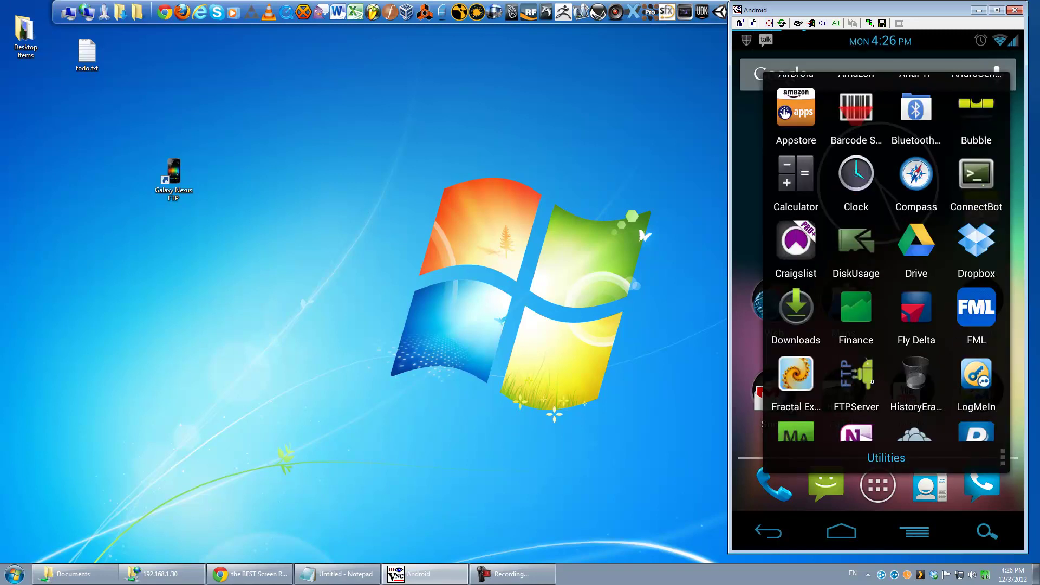
click(872, 381)
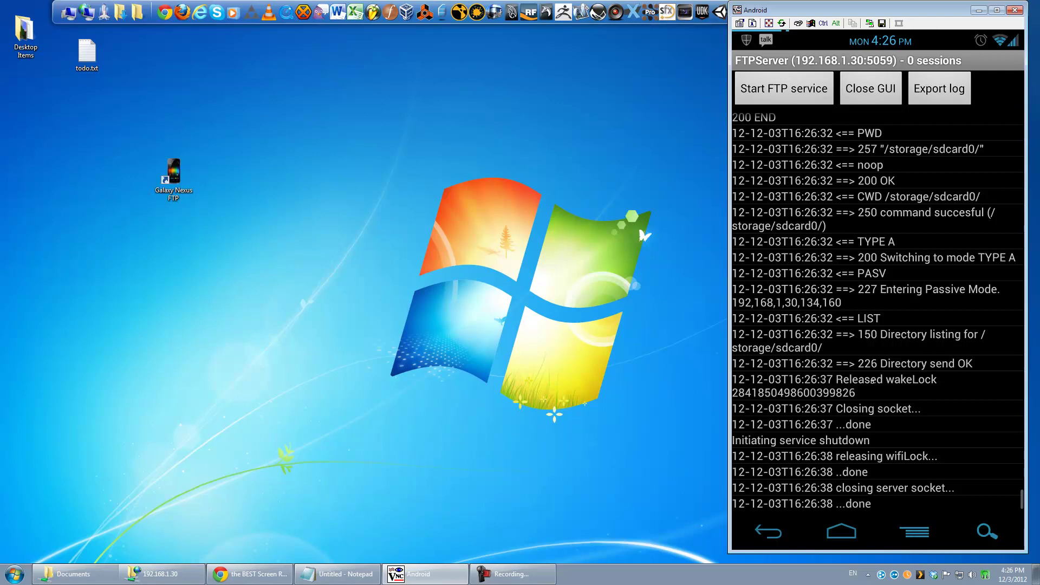
double_click(174, 177)
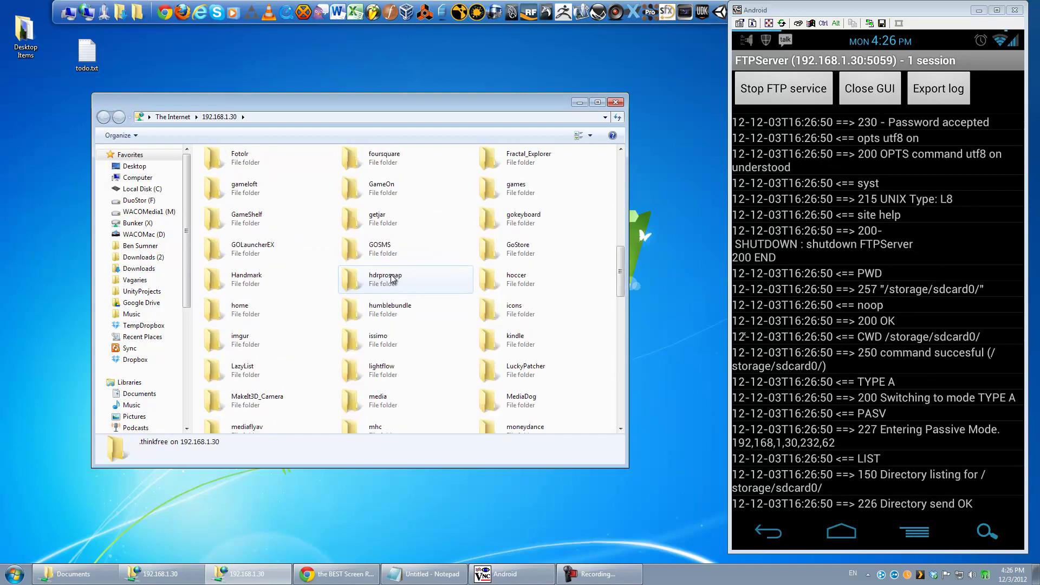
drag(473, 104, 521, 106)
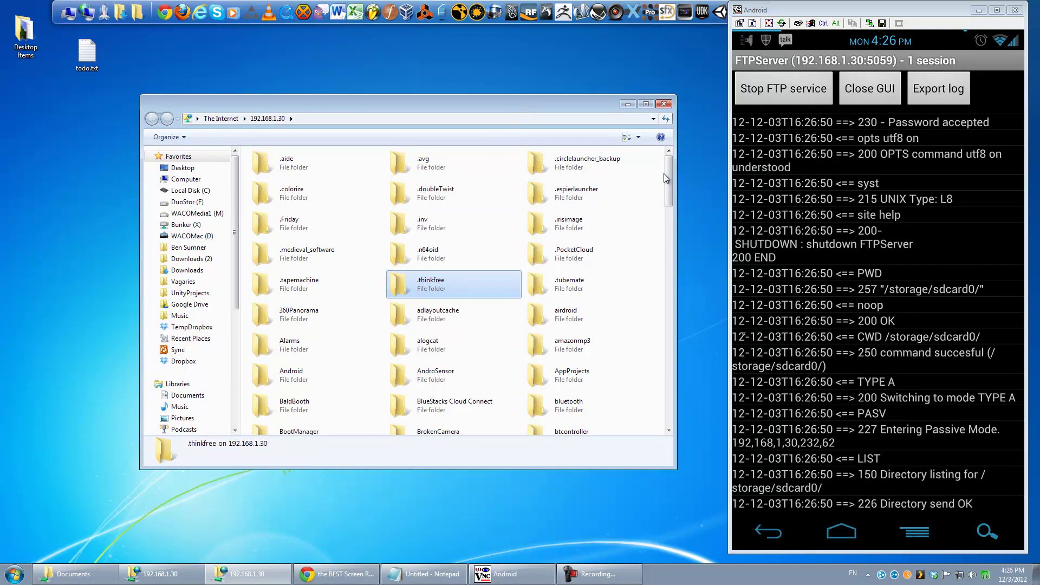
mouse_move(667, 179)
mouse_down()
mouse_move(674, 300)
mouse_move(685, 186)
mouse_move(661, 166)
mouse_up()
drag(569, 104, 612, 60)
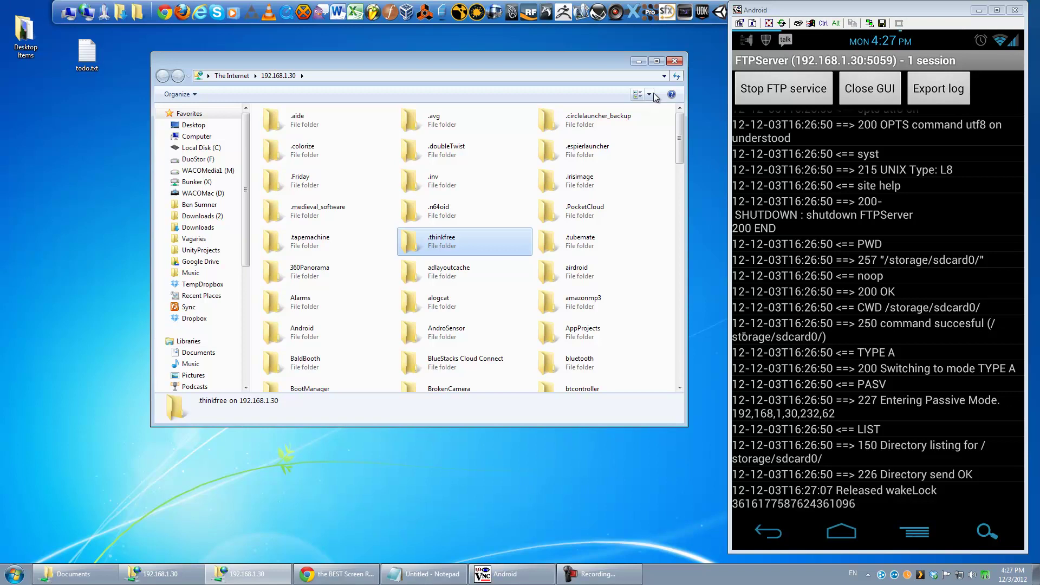
mouse_move(677, 115)
mouse_down()
mouse_move(696, 369)
mouse_move(684, 123)
mouse_move(628, 130)
mouse_move(684, 130)
mouse_up()
drag(586, 60, 572, 65)
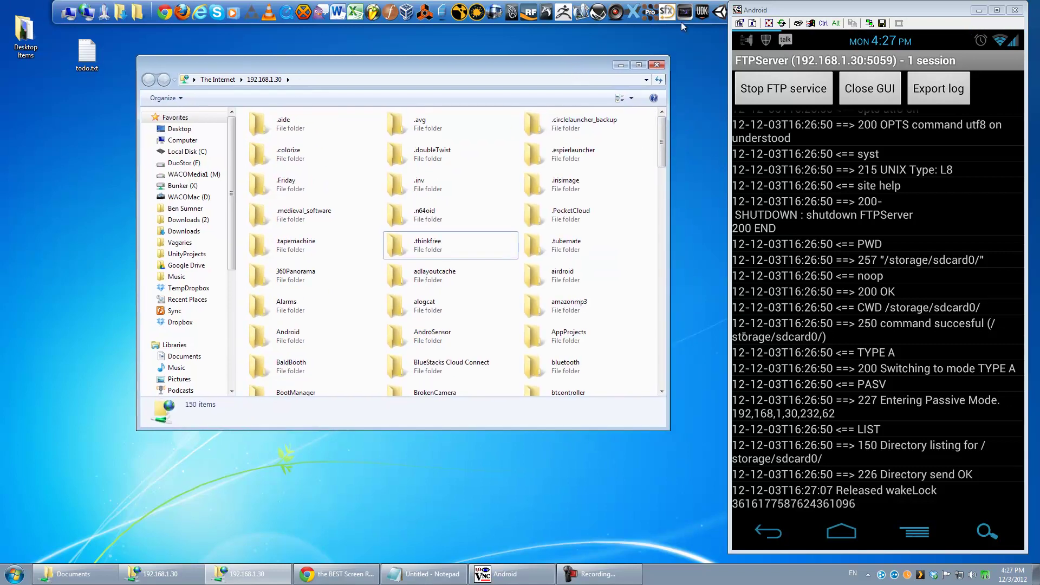
drag(866, 10, 859, 33)
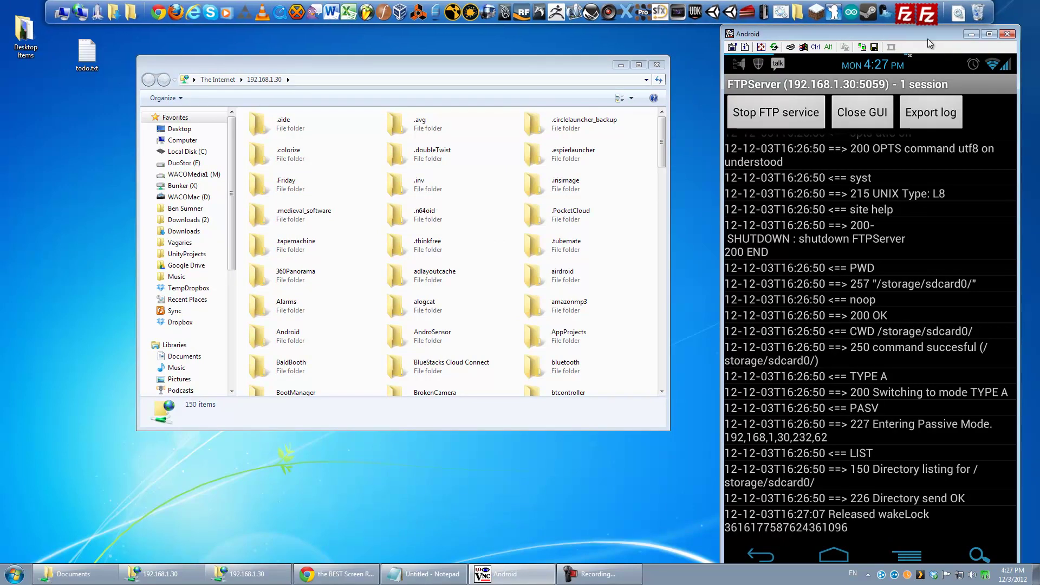
drag(807, 30, 811, 41)
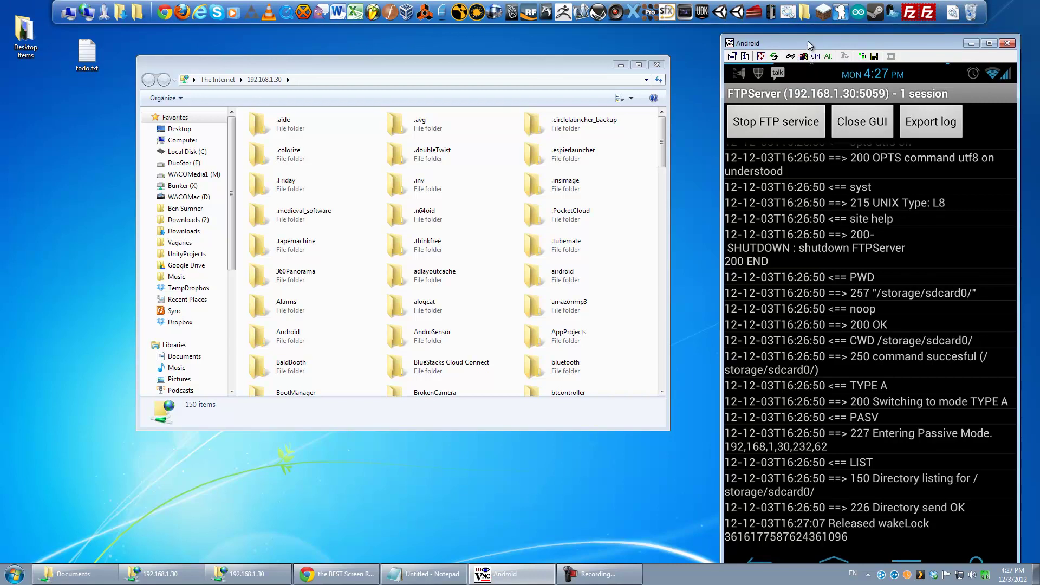
click(927, 16)
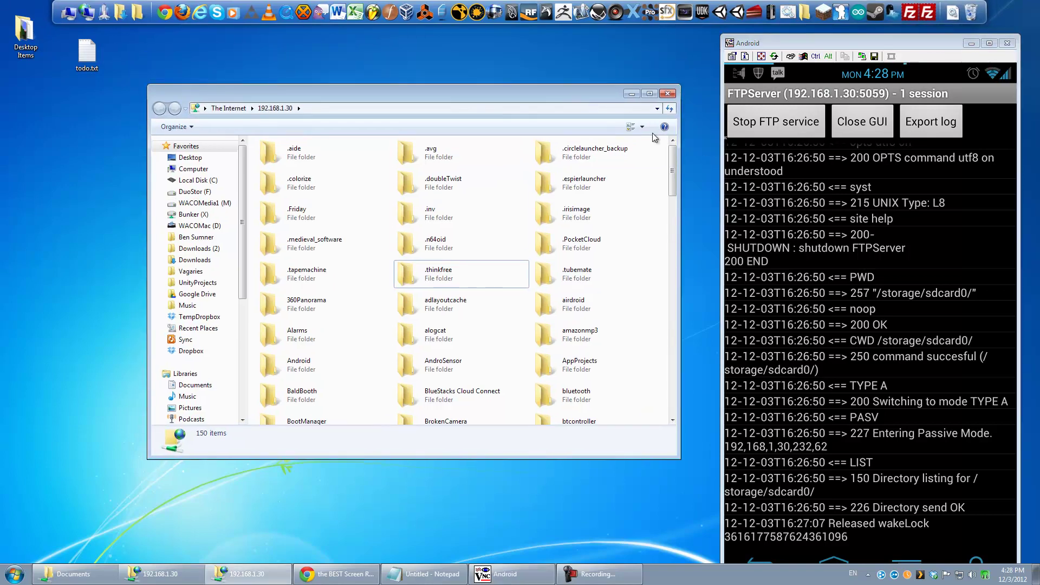
click(628, 578)
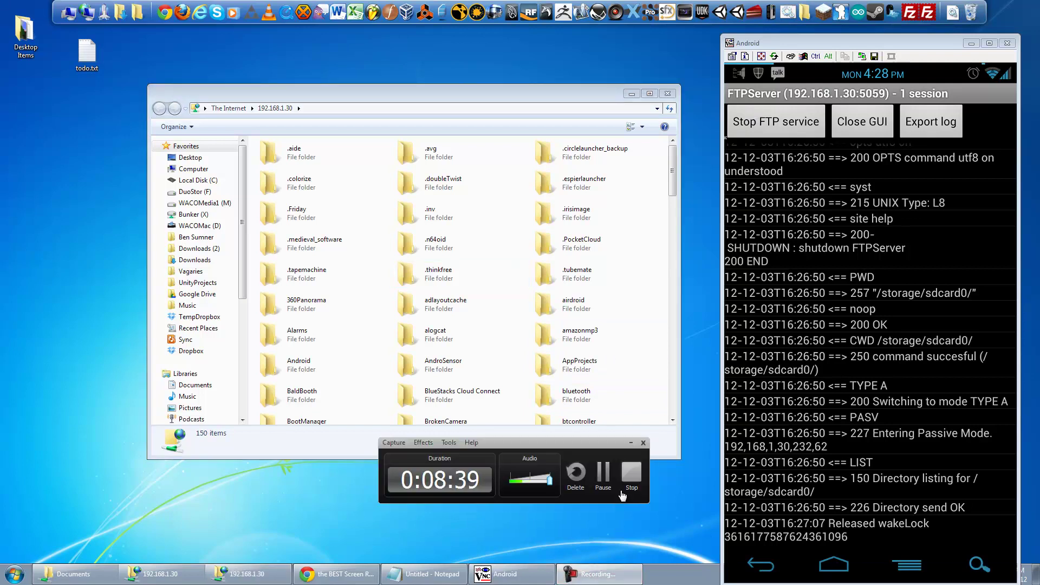